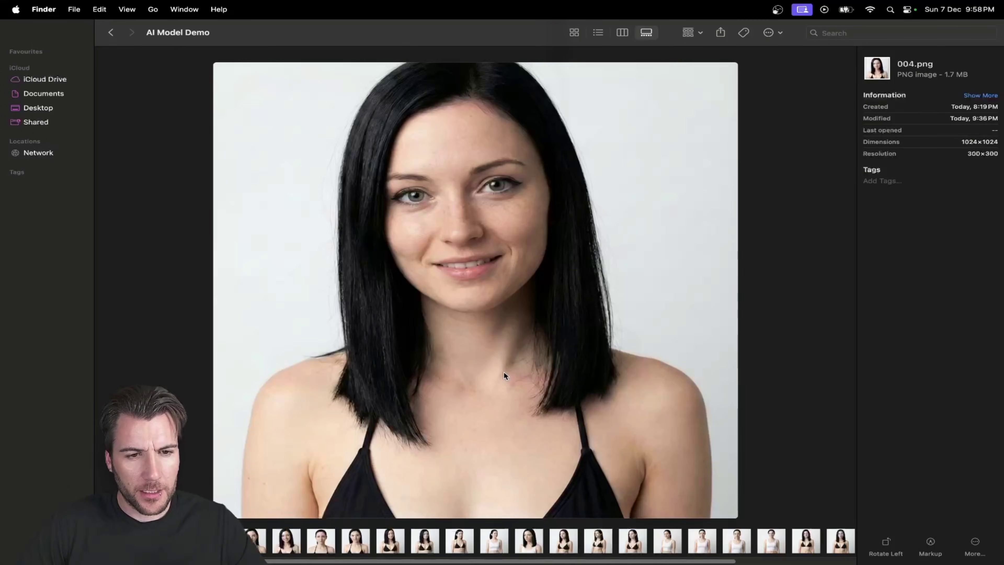
key("Right")
key("Right")
key("Right")
key("Right")
key("Right")
Page through the dark-haired woman's 1024×1024 PNG images in the AI Model Demo gallery.
key("Right")
key("Right")
key("Right")
key("Right")
key("Right")
key("Right")
key("Right")
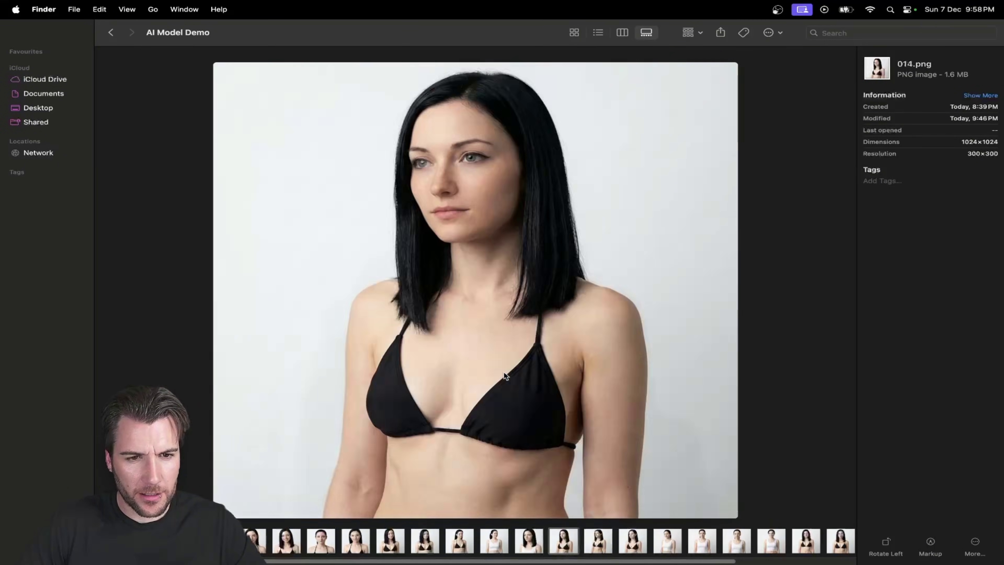
key("Right")
key("Right")
key("Right")
key("Right")
key("Right")
key("Right")
key("Right")
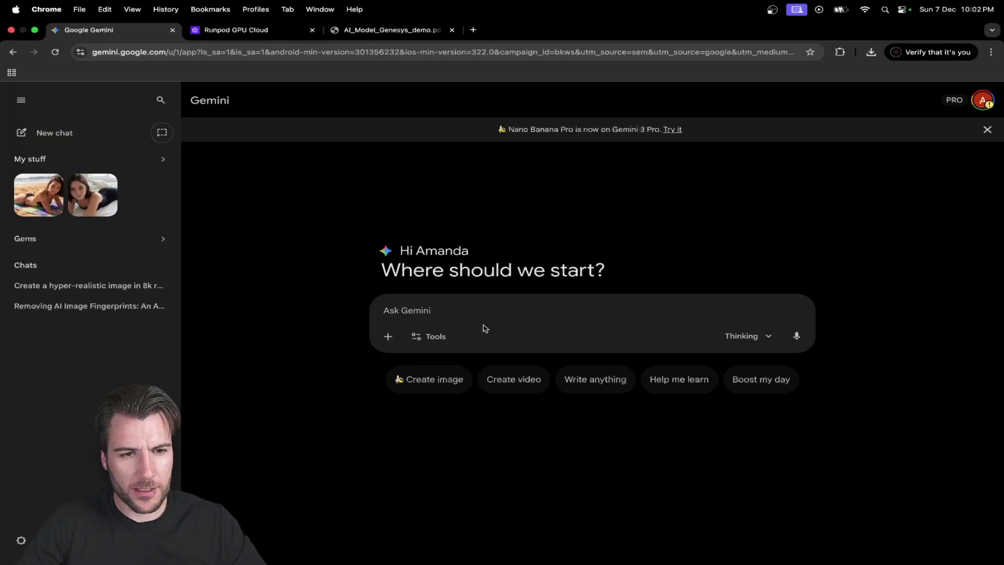
left_click(402, 35)
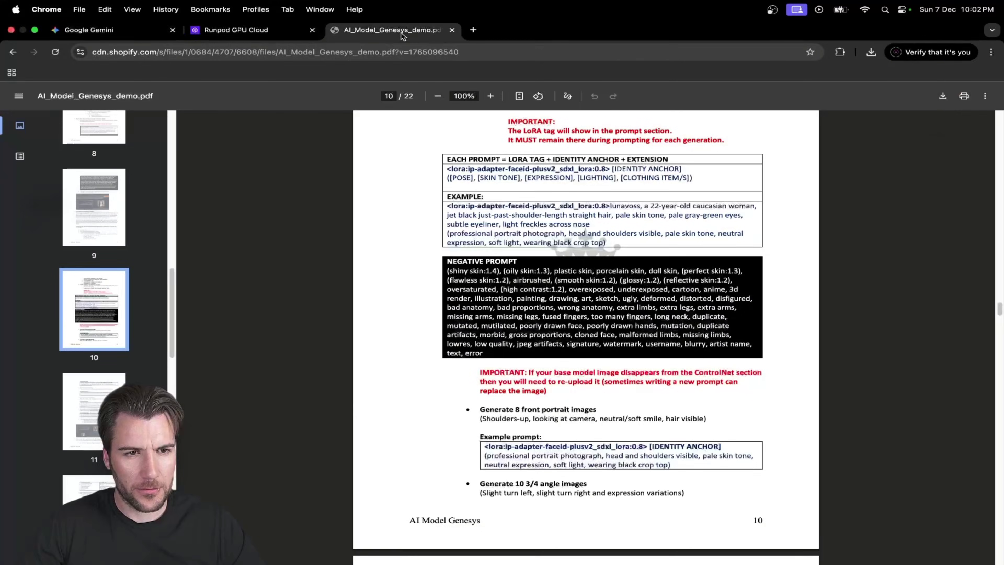
scroll(612, 256, "up", 10)
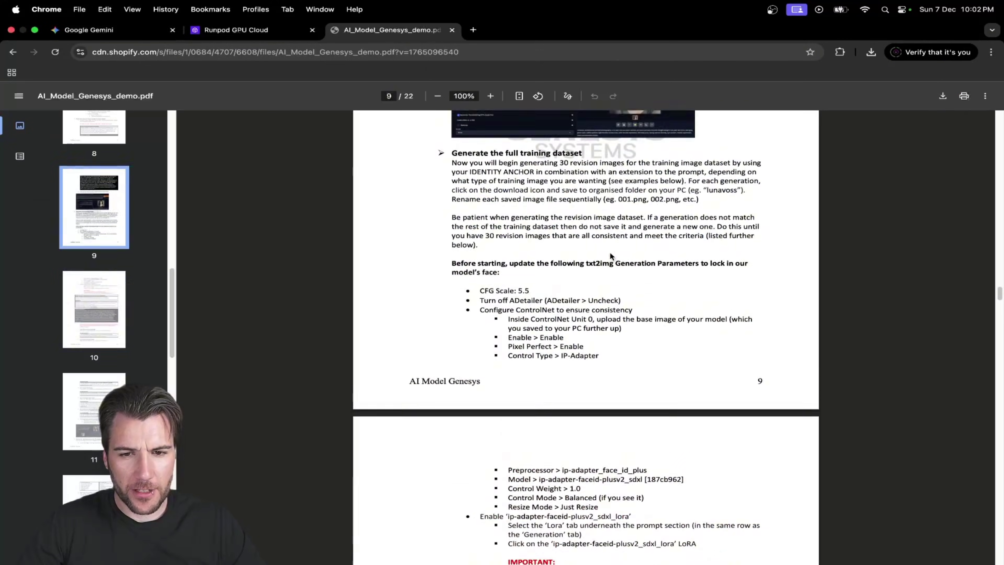
scroll(611, 256, "up", 5)
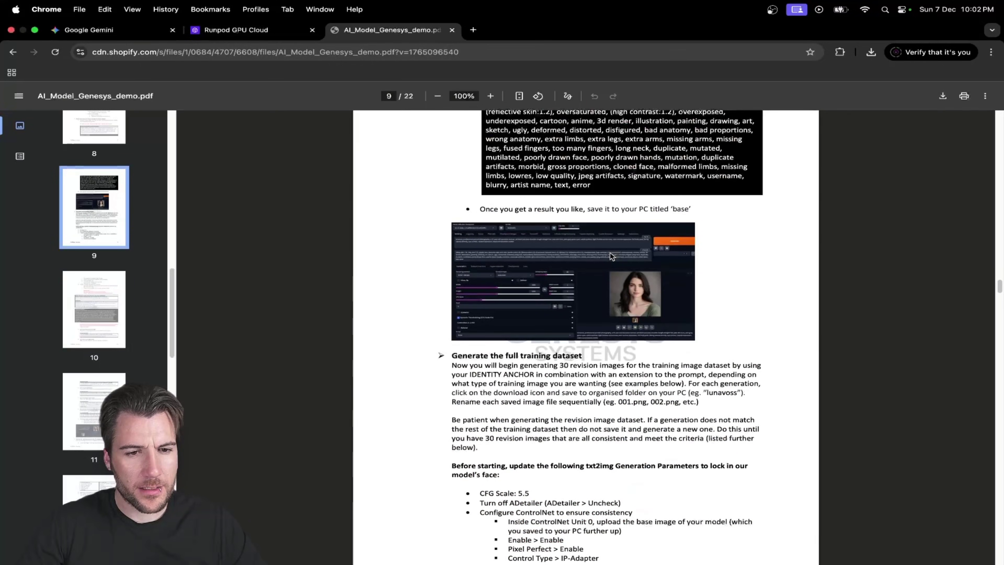
scroll(610, 253, "down", 1)
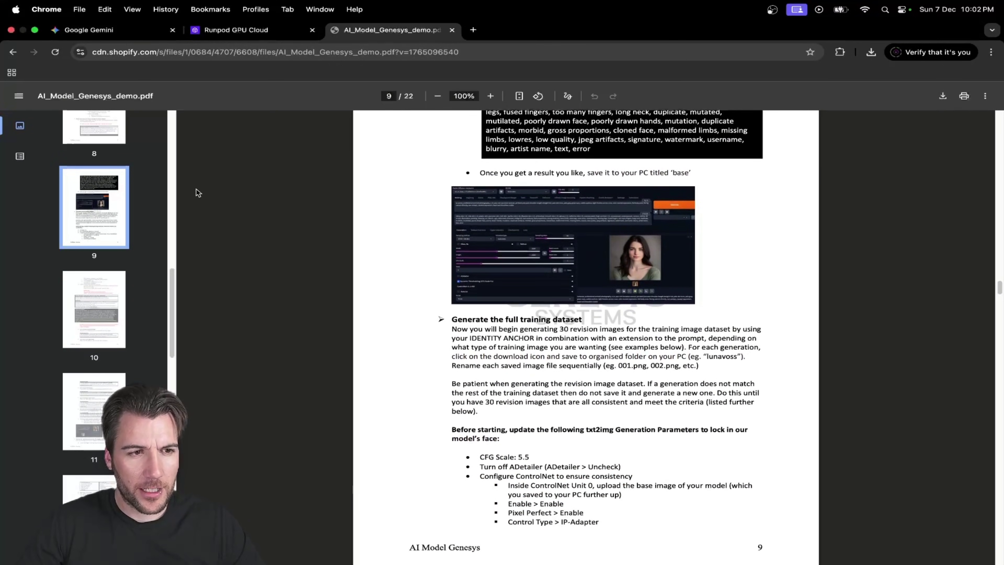
left_click(131, 31)
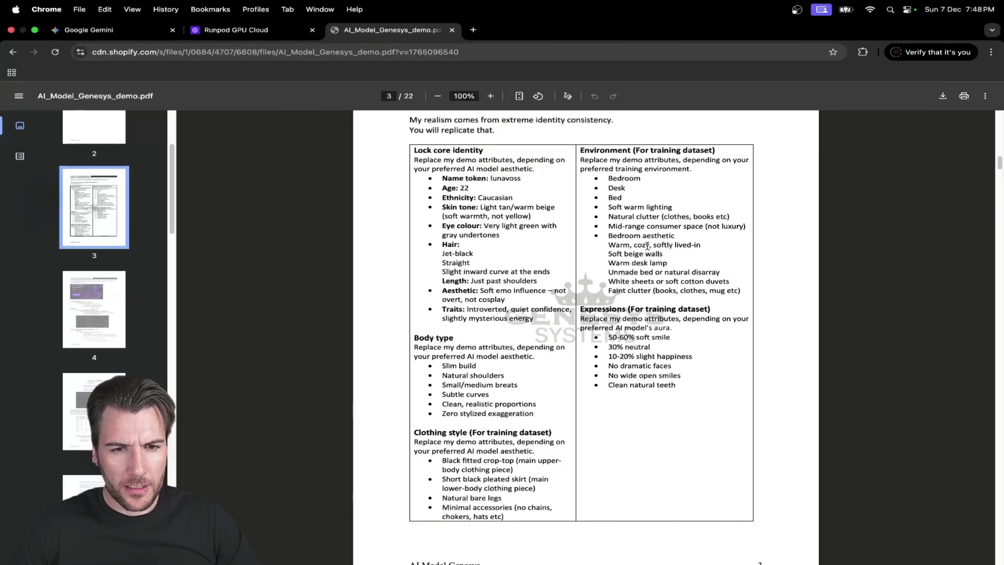
Scroll page 3 of the guide PDF to read the identity, body, clothing, environment and expressions table.
scroll(647, 245, "up", 2)
scroll(647, 246, "down", 1)
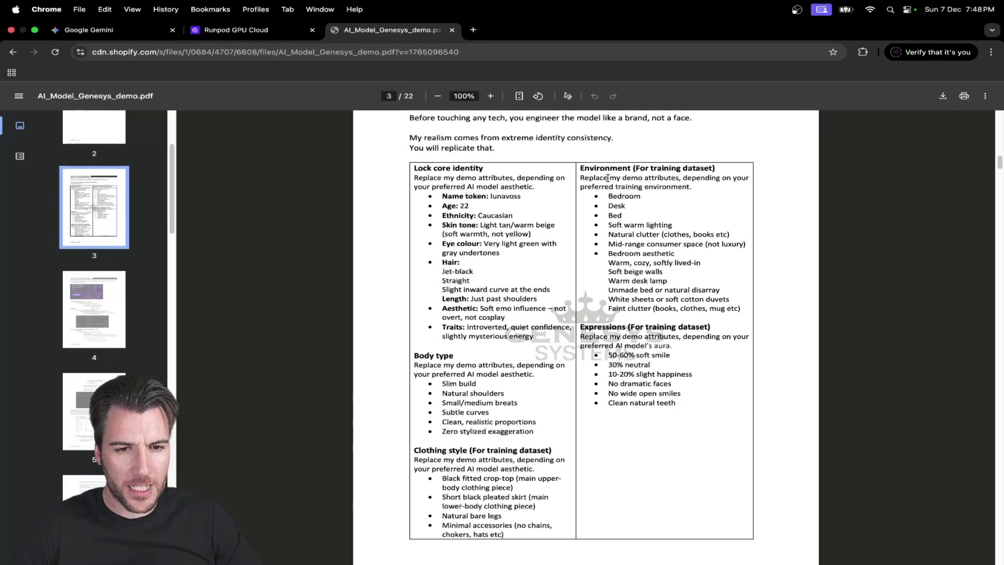
scroll(607, 178, "down", 1)
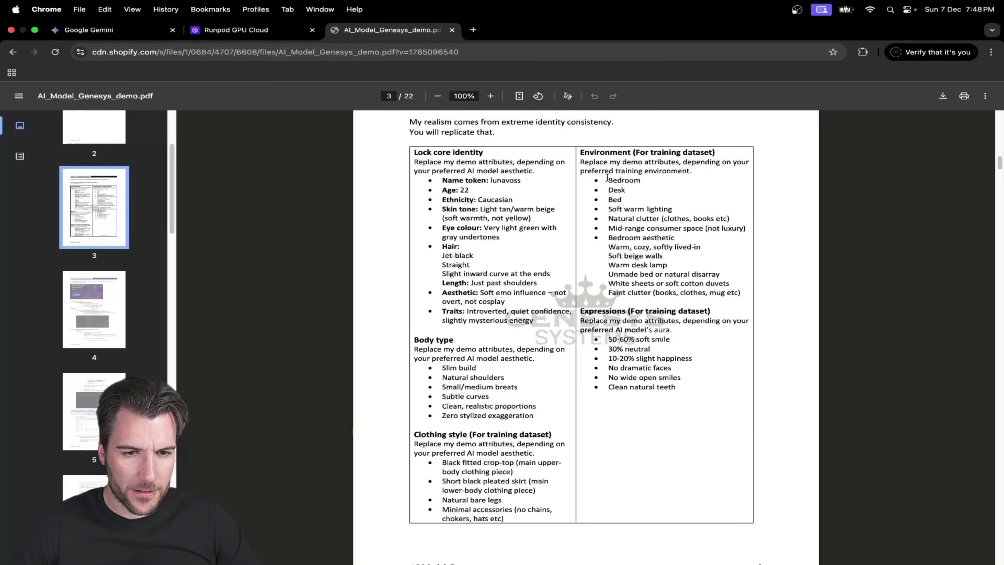
scroll(650, 170, "down", 3)
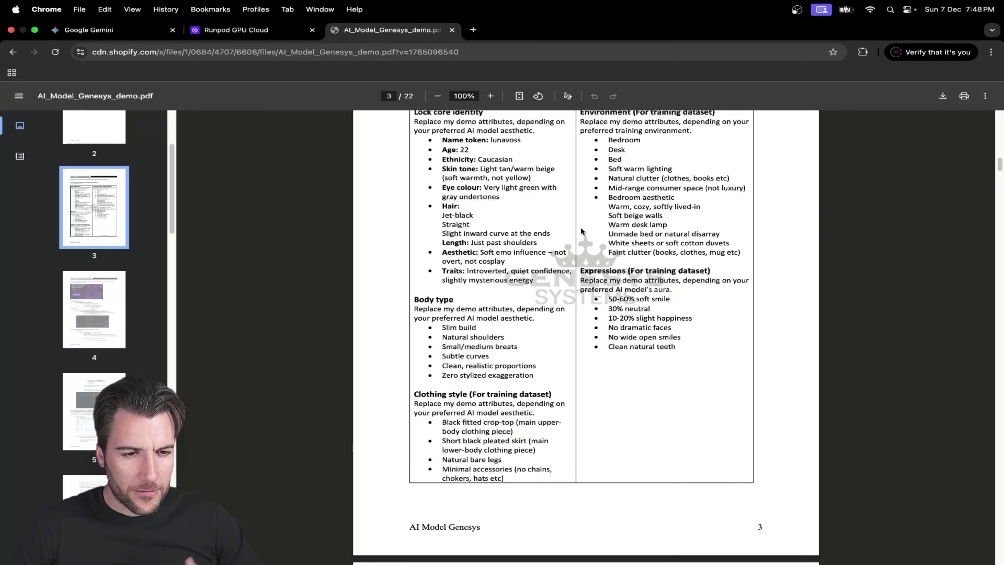
scroll(584, 229, "up", 7)
scroll(585, 228, "down", 4)
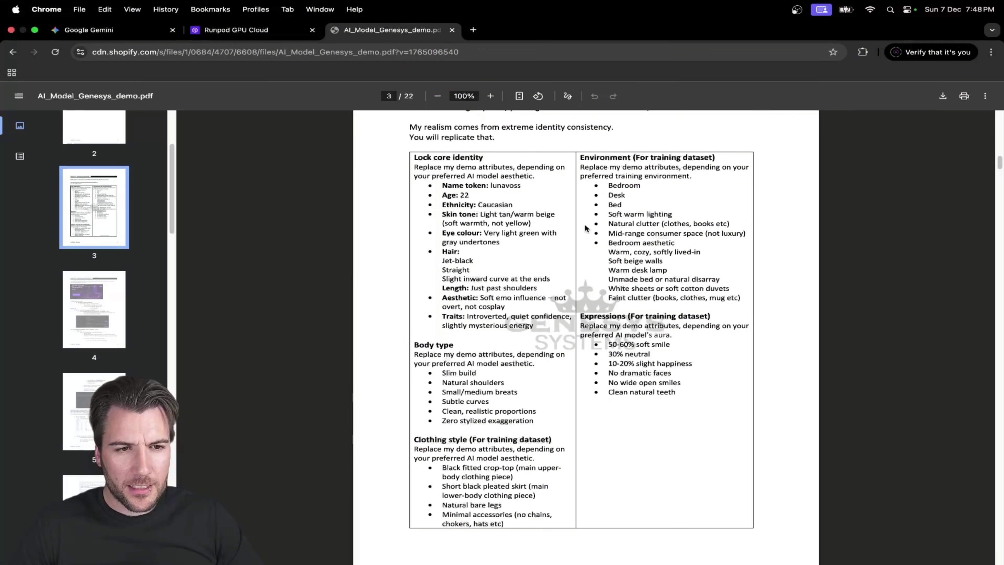
Paste the portrait prompt into Gemini, remove the leading space, join lines one and two, and set the age to 25.
left_click(94, 29)
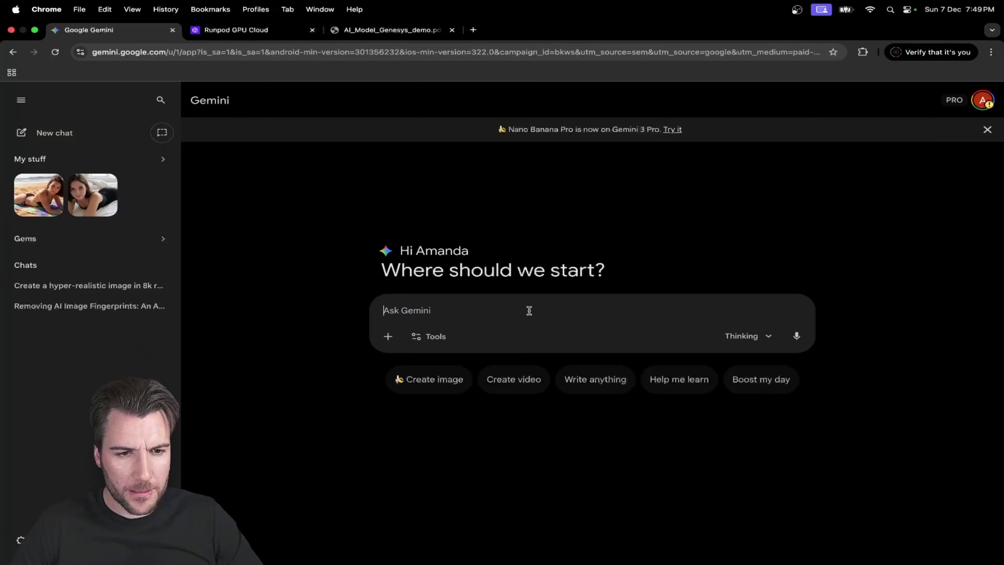
type("22-year-old caucasian woman, jet black just-past-shoulder-length straight hair, pale skin tone, pale gray-green eyes, subtle eyeliner, light freckles across nose (professional portrait photograph, head and shoulders visible, pale skin tone, neutral expression, soft light, wearing black crop top)")
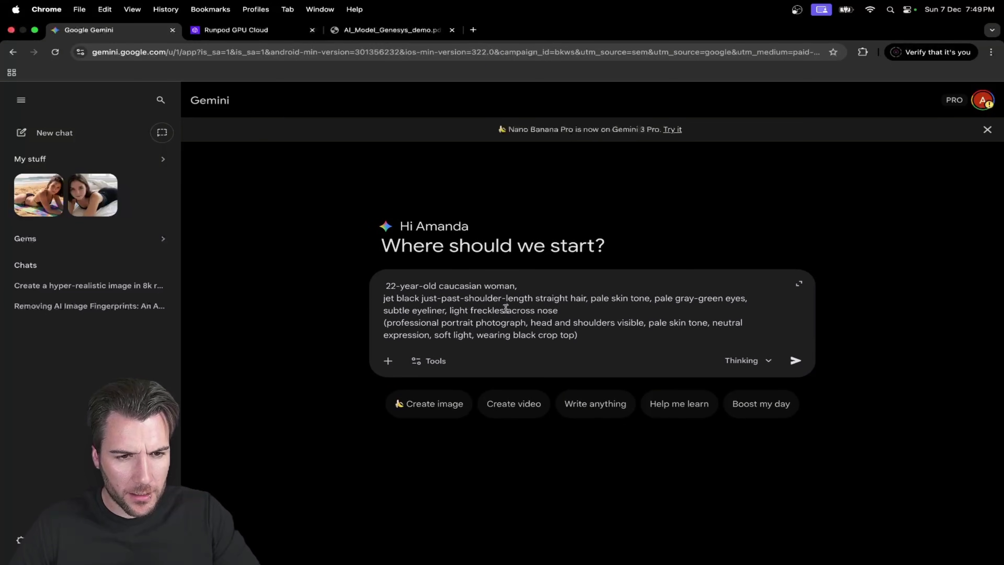
key("super+Up")
key("Delete")
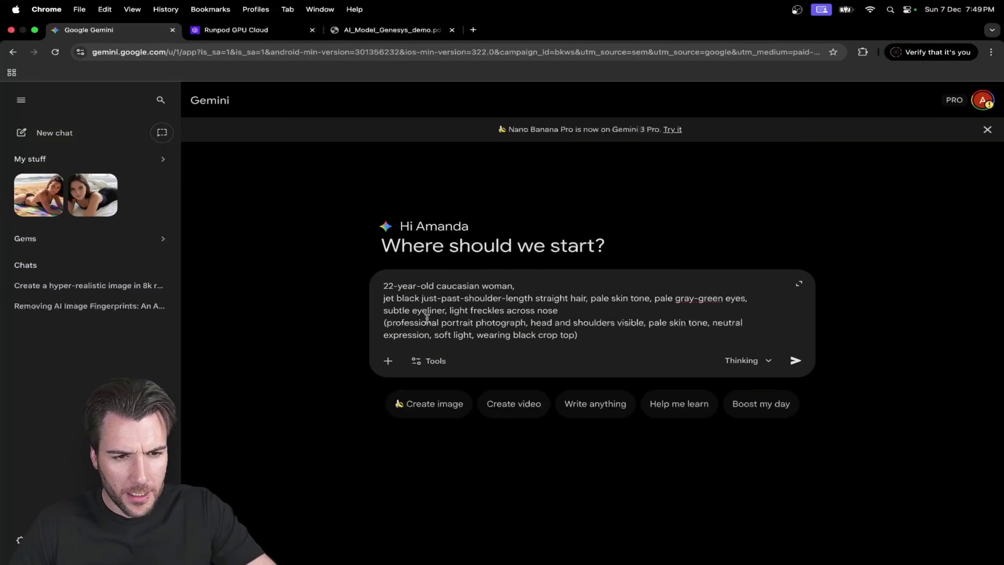
left_click(382, 299)
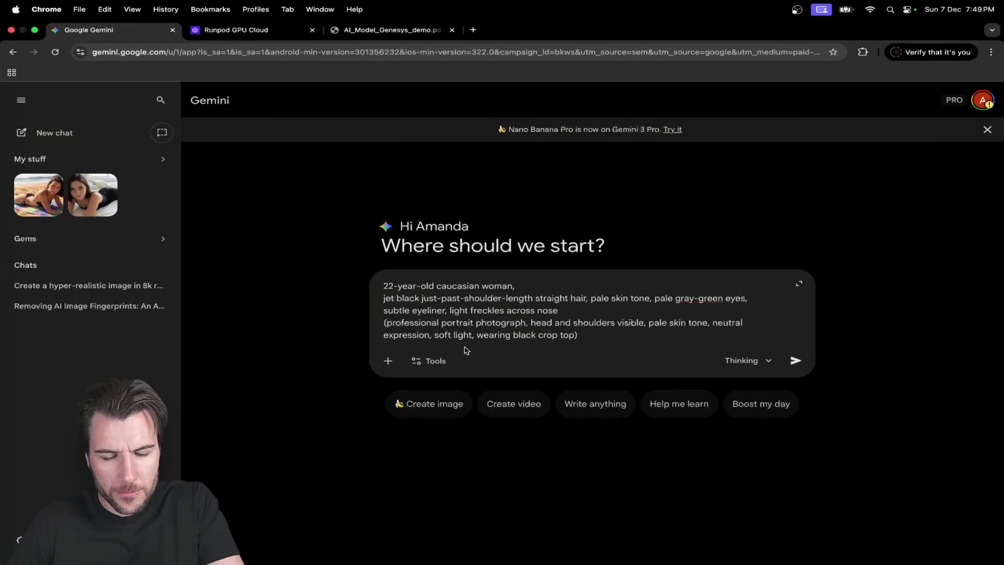
key("BackSpace")
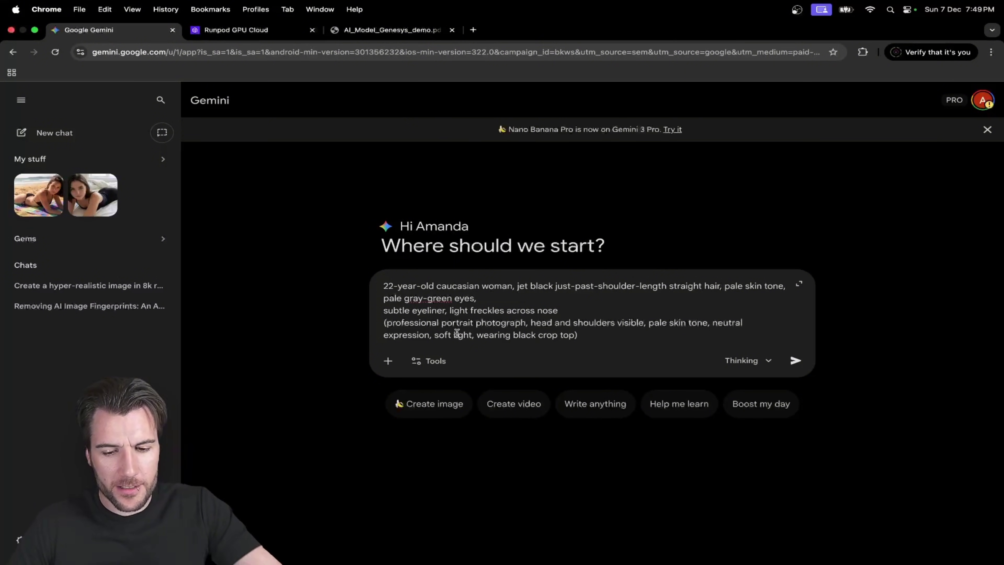
key("BackSpace")
type("5")
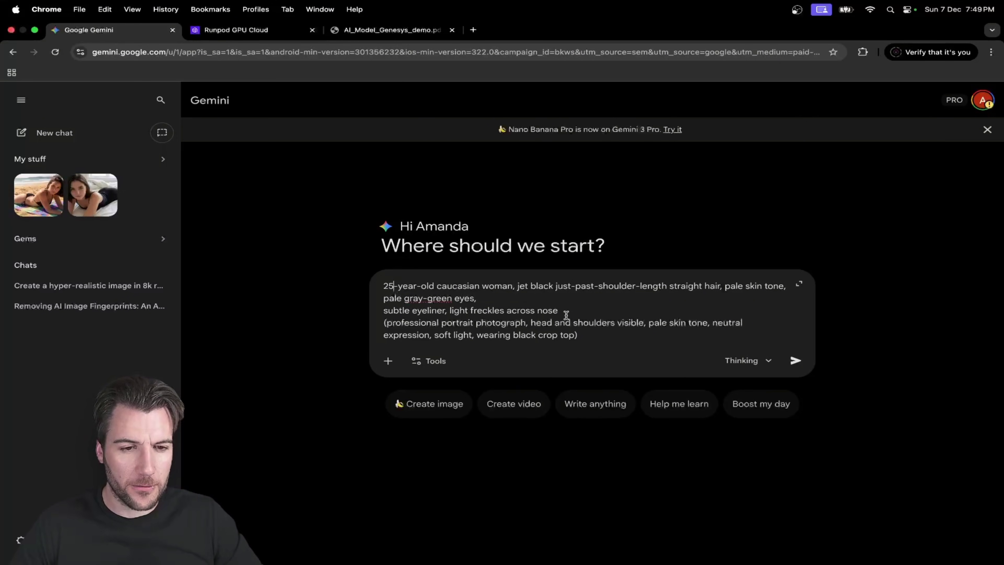
Join the eyeliner line onto the eyes line and replace the bracket before 'professional' with a comma.
left_click(627, 336)
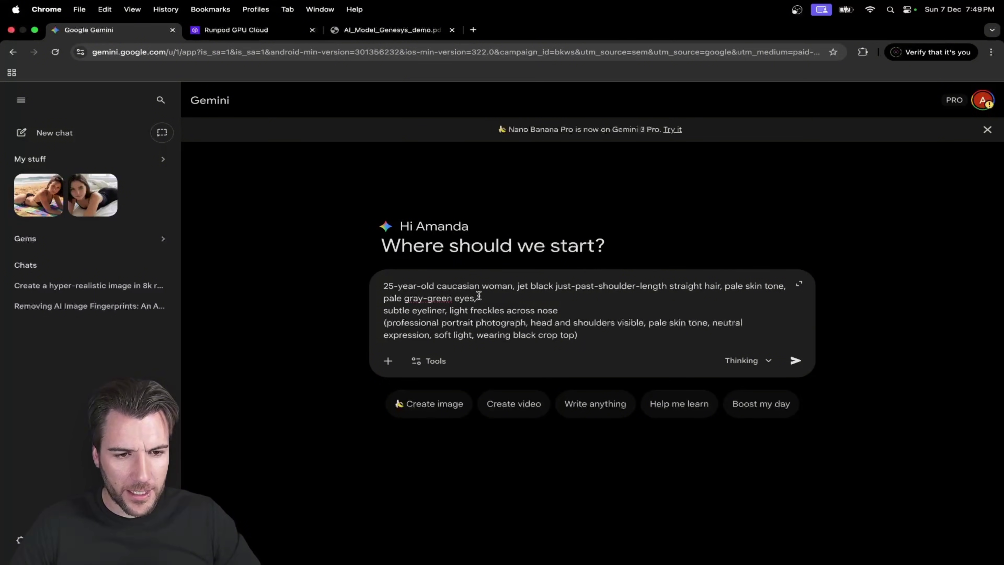
left_click(384, 310)
key("BackSpace")
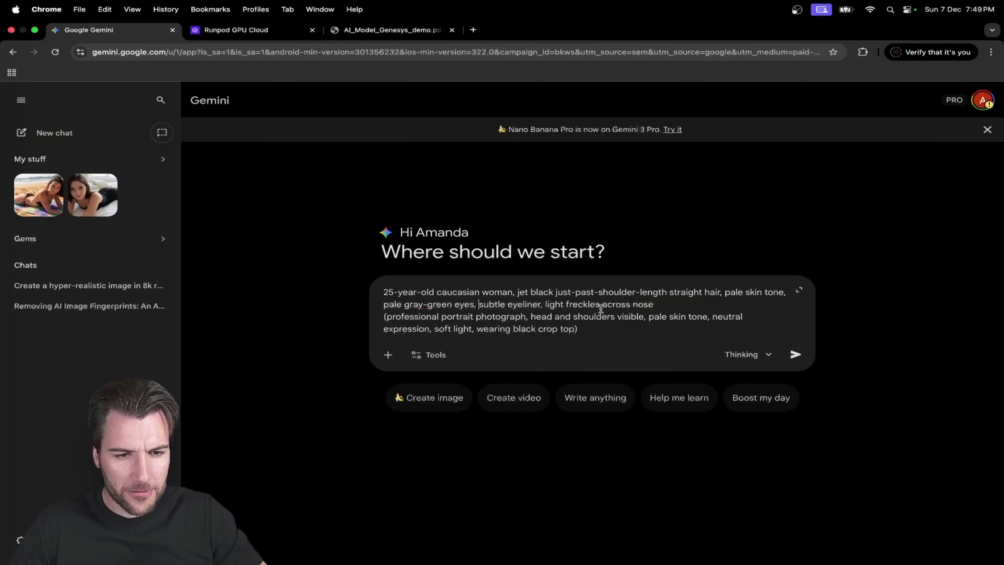
left_click(386, 316)
key("BackSpace")
key("BackSpace")
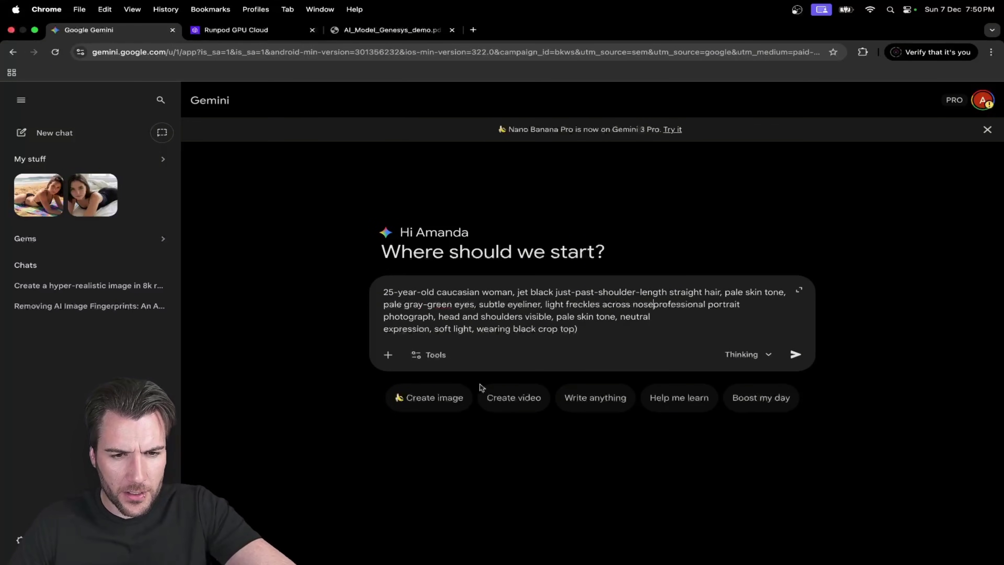
type(",")
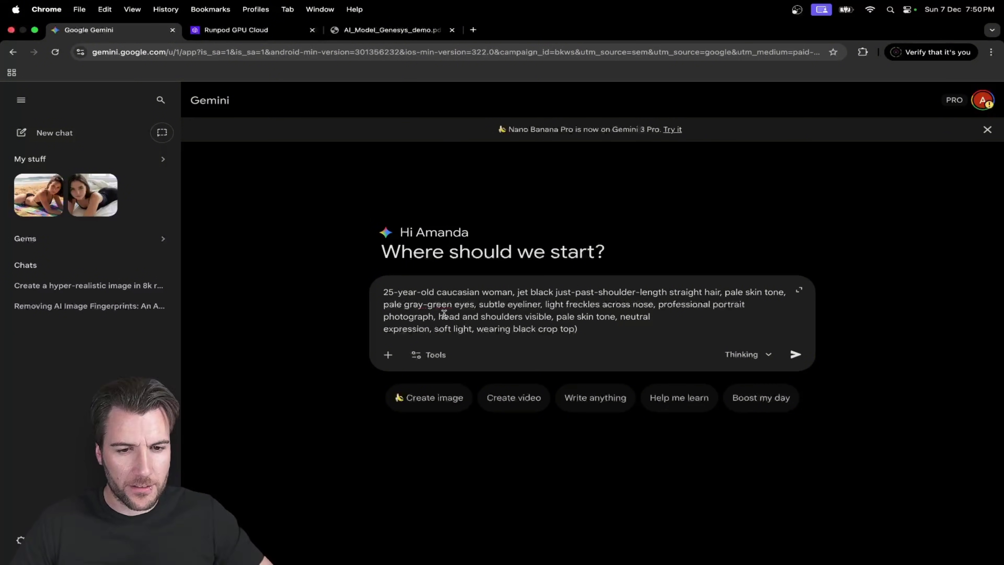
Join the expression line onto the 'neutral' line so the prompt forms one paragraph.
left_click(389, 327)
key("BackSpace")
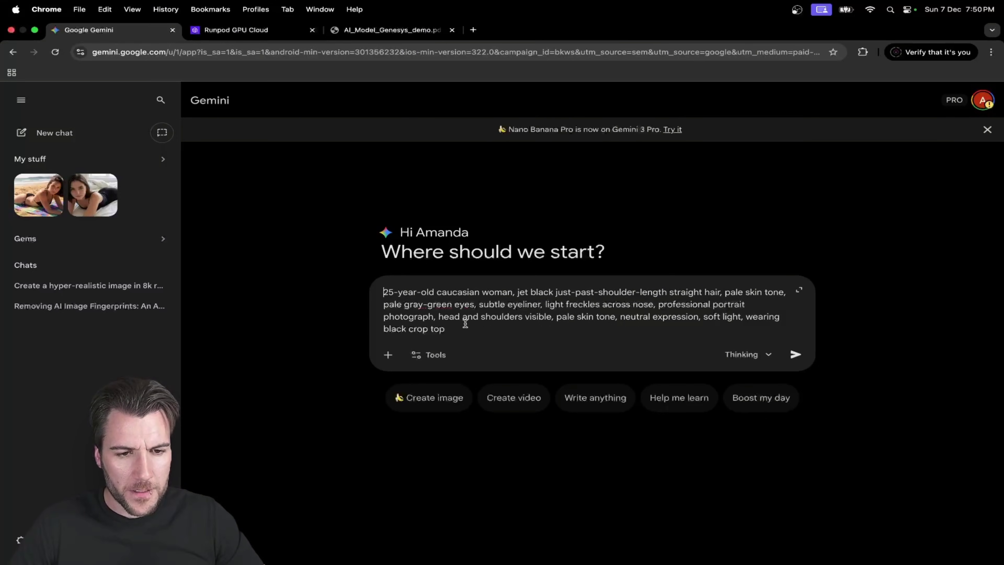
key("super+a")
left_click(454, 324)
left_click(454, 327)
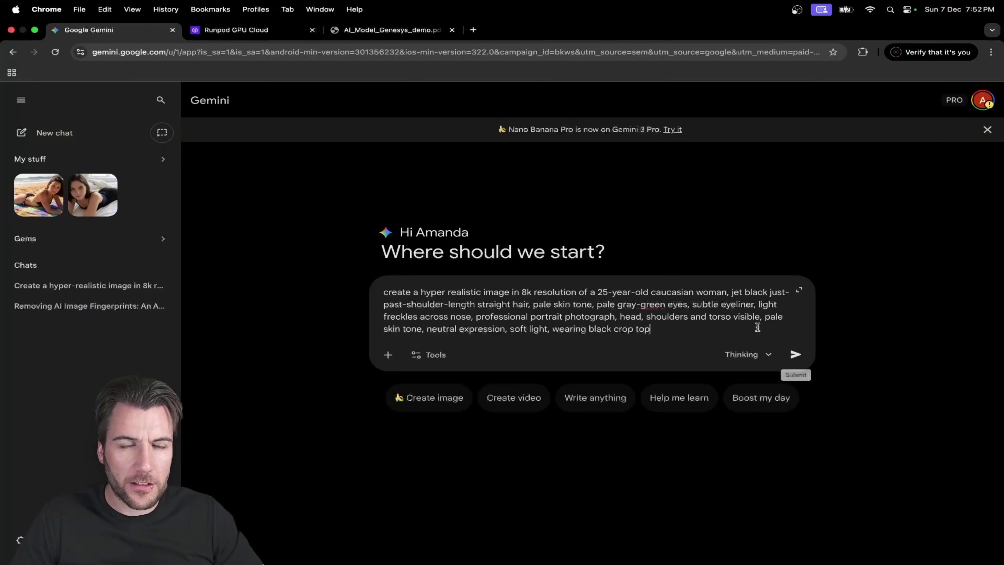
Submit the revised 1:1 8k prompt and review the generated portrait of the dark-haired woman.
left_click(795, 355)
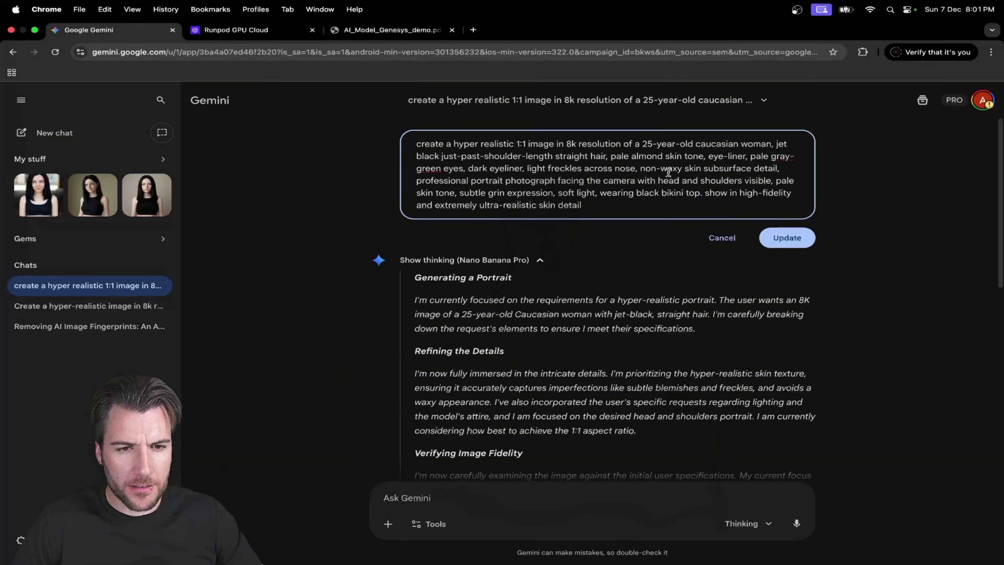
left_click(789, 243)
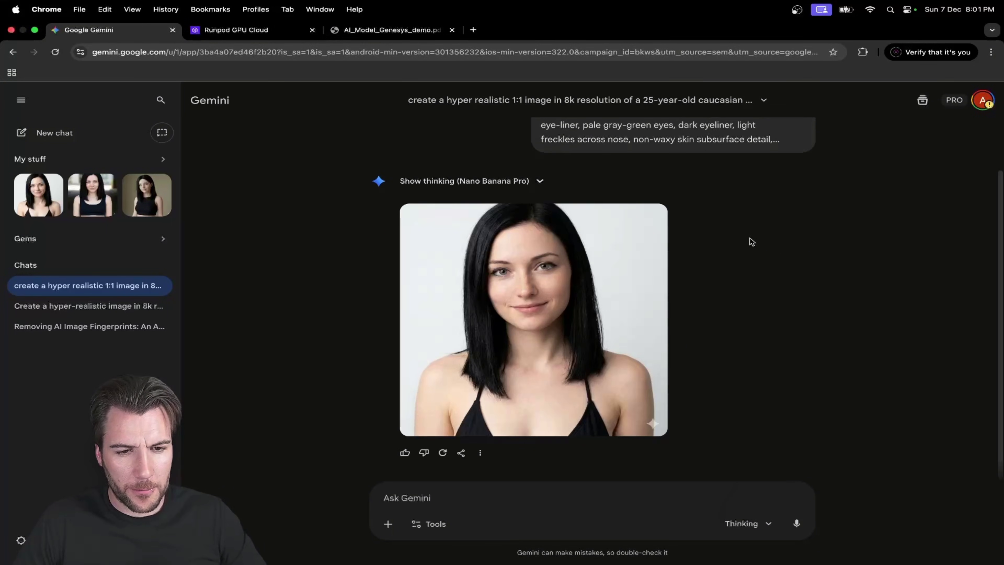
scroll(663, 191, "up", 2)
scroll(663, 190, "down", 2)
mouse_move(639, 228)
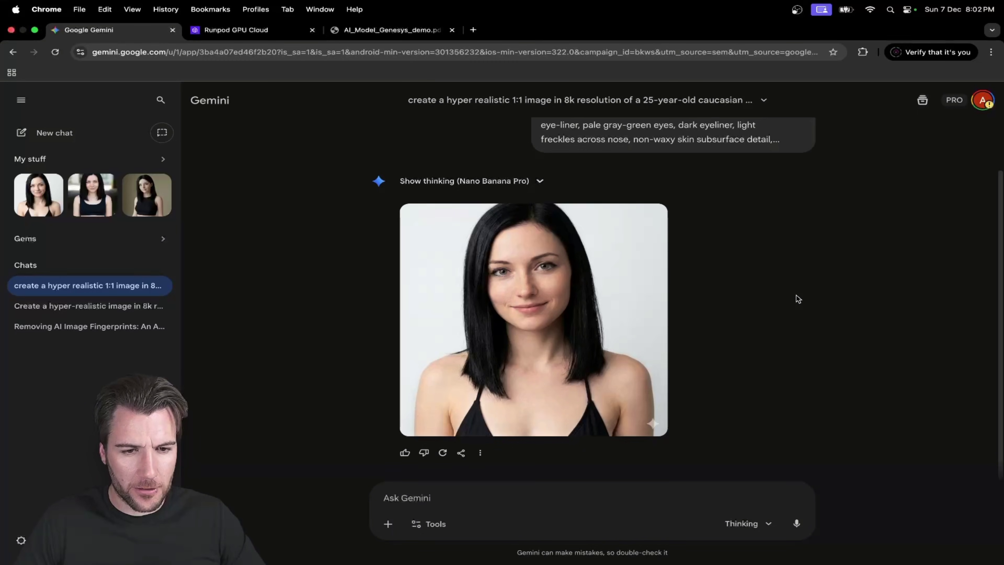
Delete the old Gemini chat.
left_click(764, 101)
left_click(644, 185)
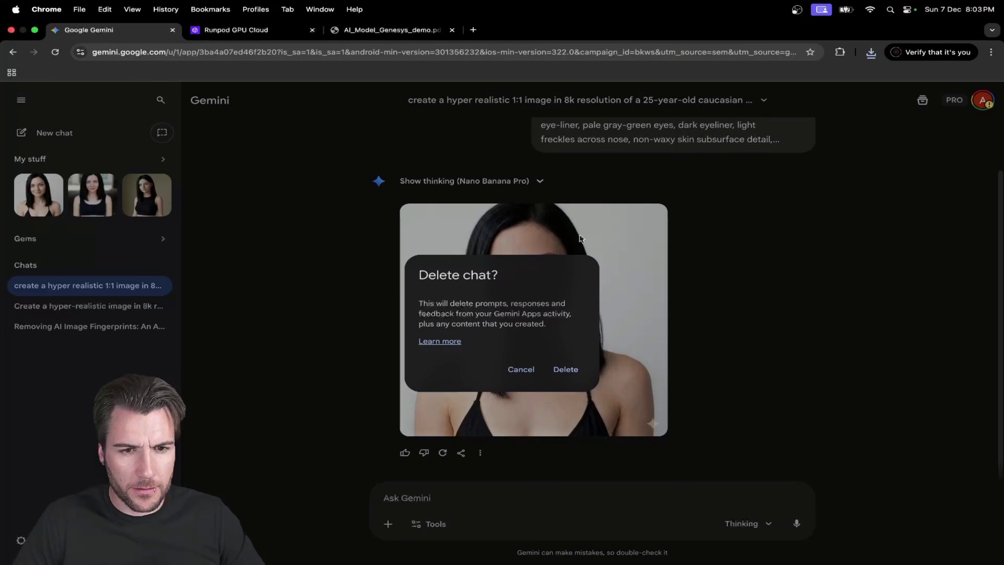
left_click(566, 369)
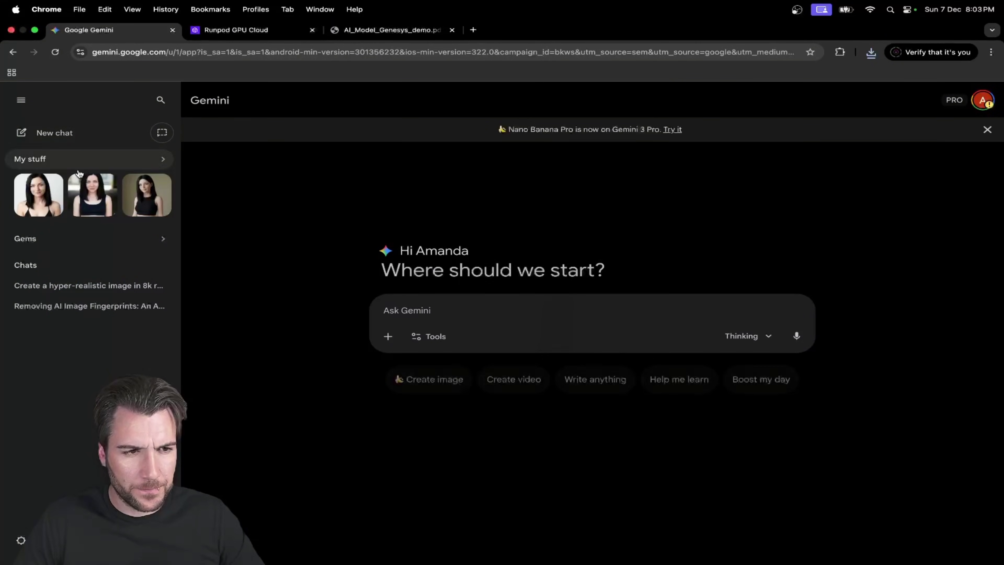
In Create image mode, attach the reference portrait and paste the 4k 1024x1024px face-preserving prompt.
left_click(441, 380)
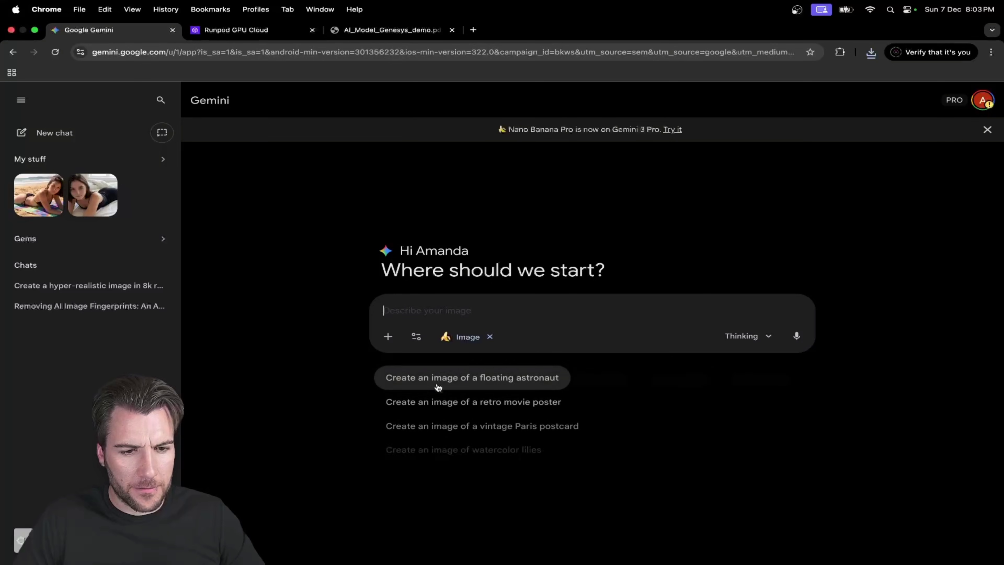
left_click(388, 337)
double_click(409, 221)
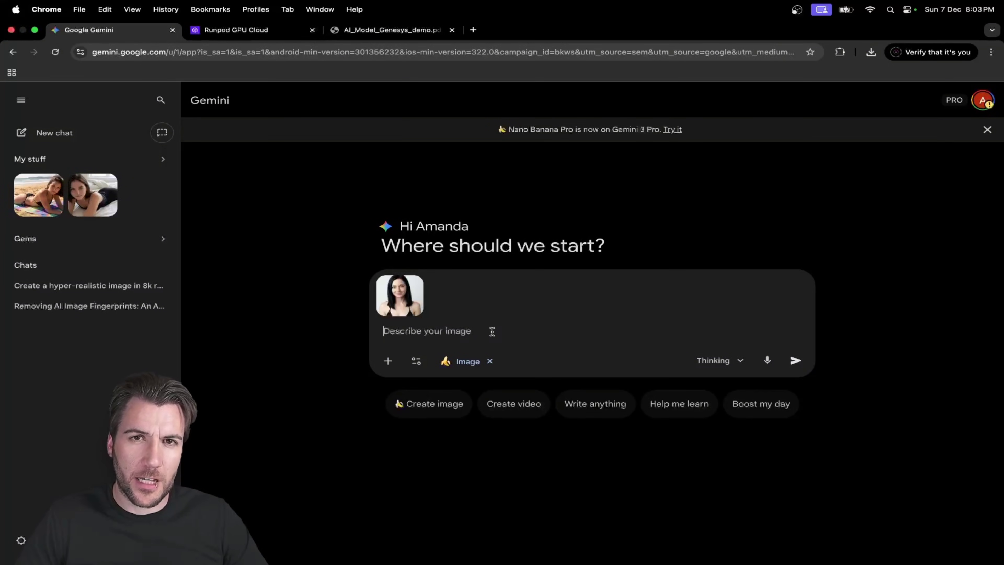
key("super+v")
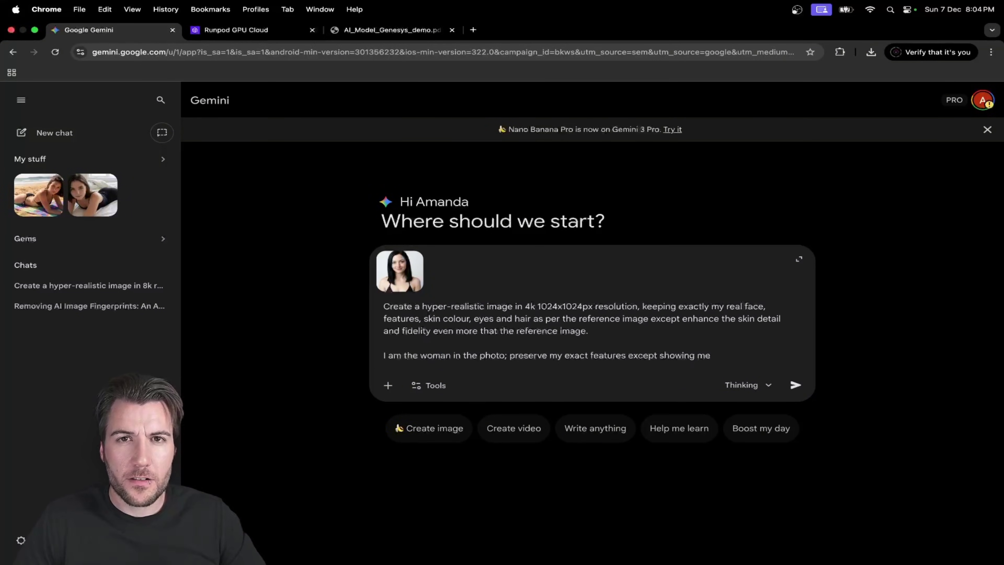
Leave the Gemini prompt unsent and switch over to the AI_Model_Genesys_demo.pdf guide.
left_click(719, 356)
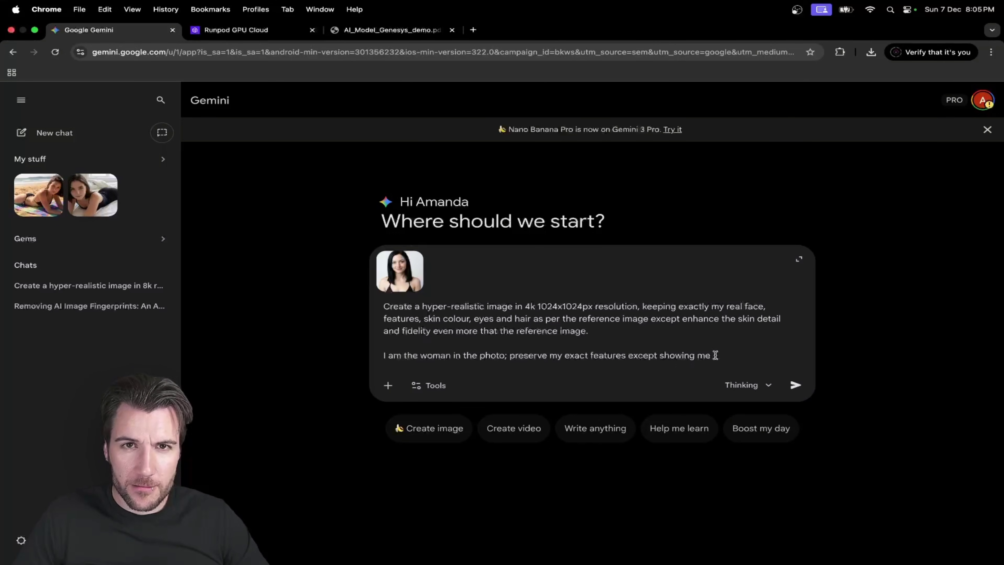
left_click(220, 31)
left_click(126, 32)
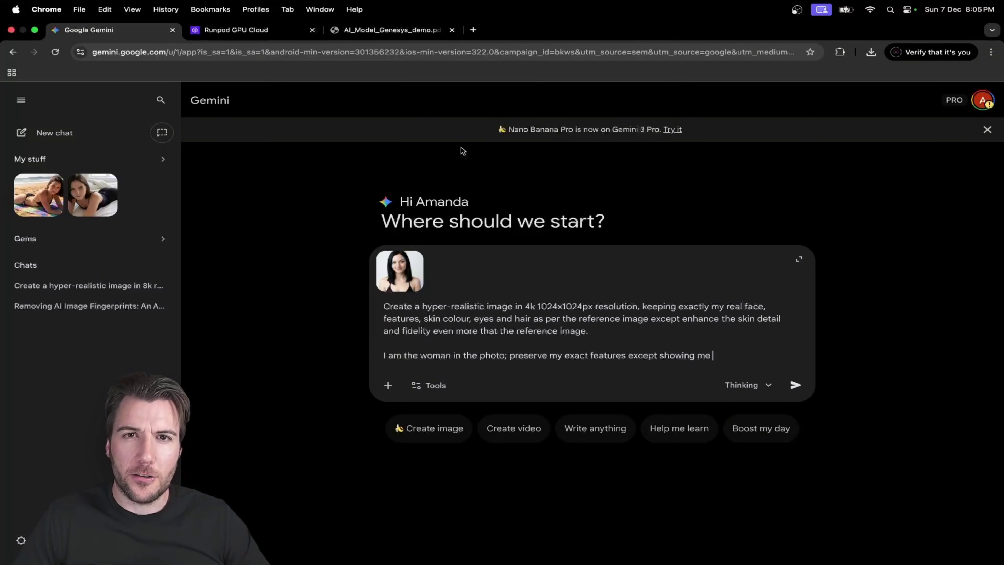
key("ctrl+shift+Tab")
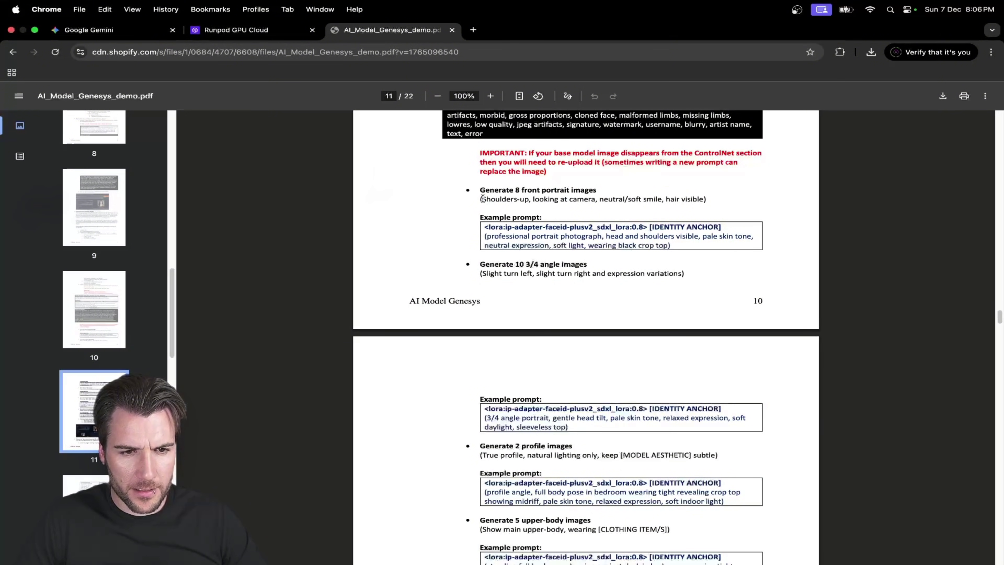
Scroll through pages 10–11 and select the 'Shoulders-up, looking at camera, neutral/soft smile, hair visible' line.
left_click_drag(479, 199, 658, 199)
left_click(657, 199)
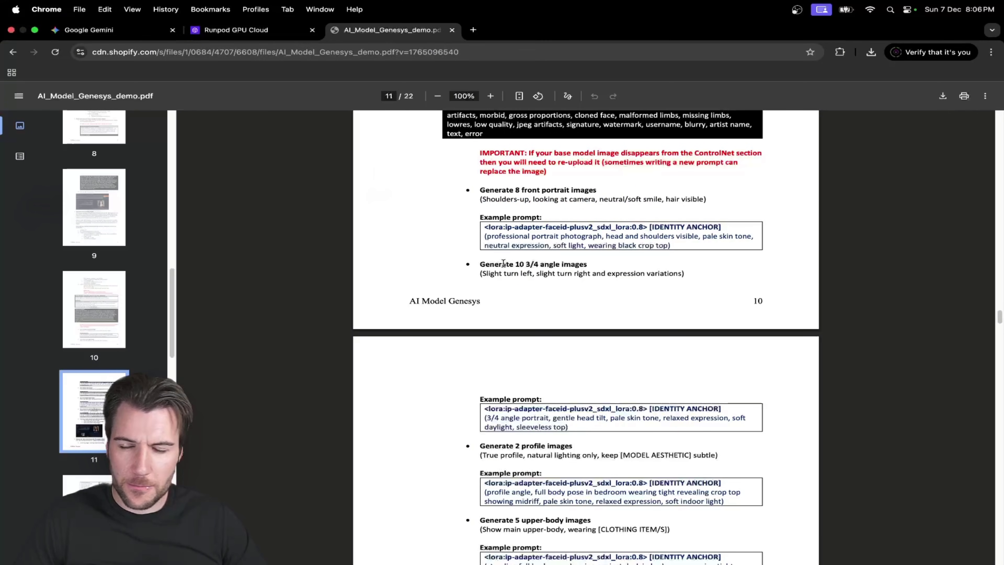
scroll(530, 332, "down", 5)
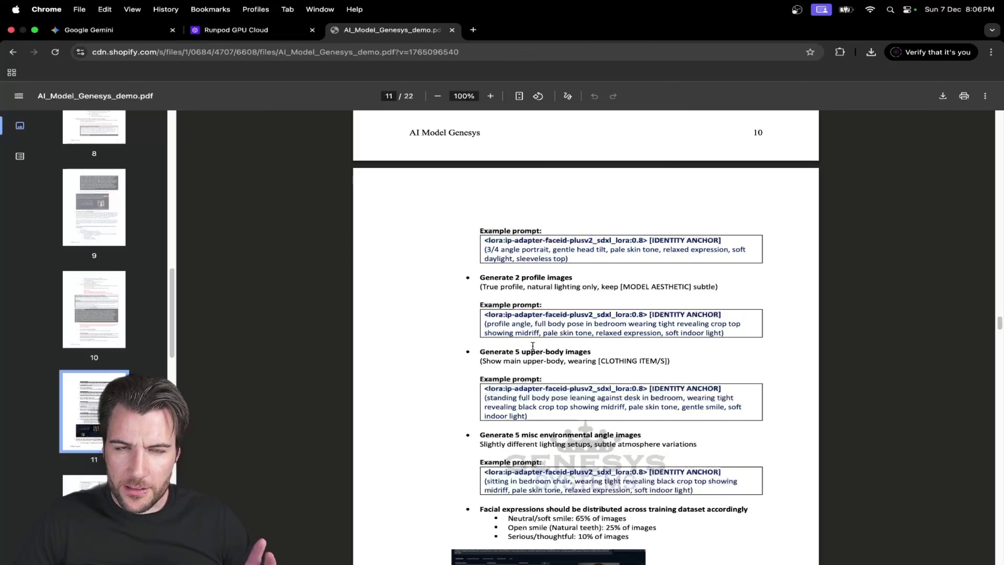
scroll(552, 346, "down", 2)
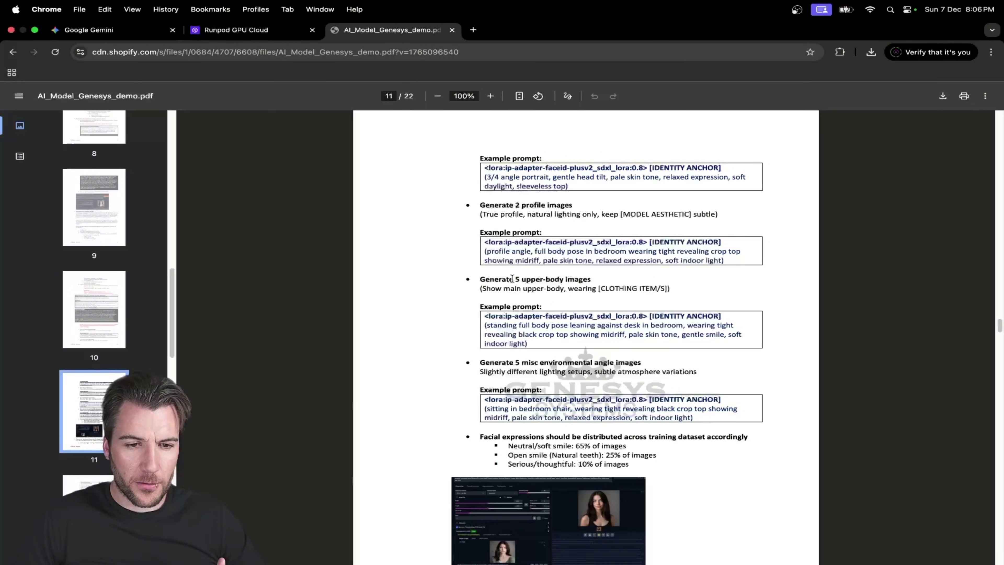
scroll(510, 277, "down", 3)
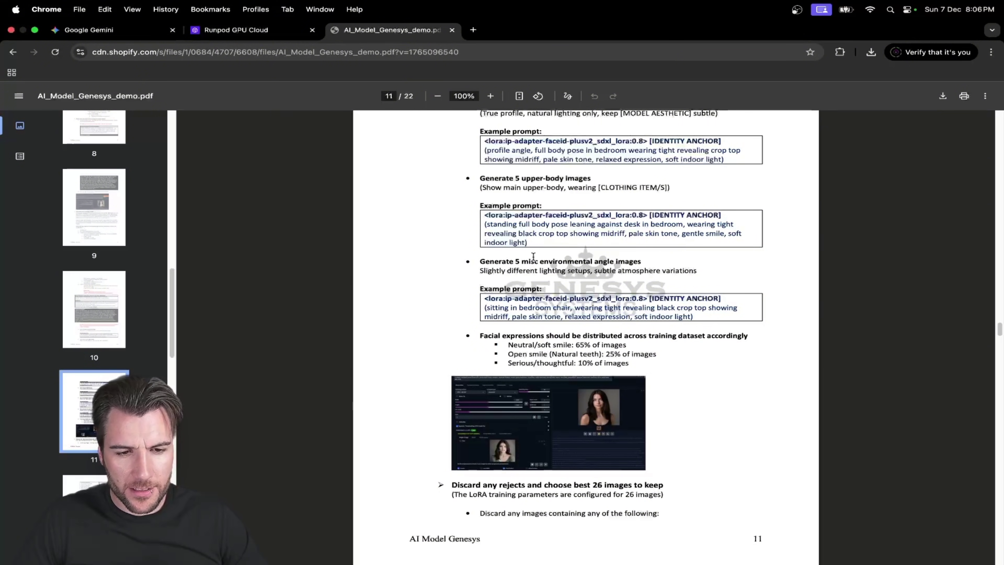
scroll(533, 256, "down", 1)
scroll(533, 256, "down", 5)
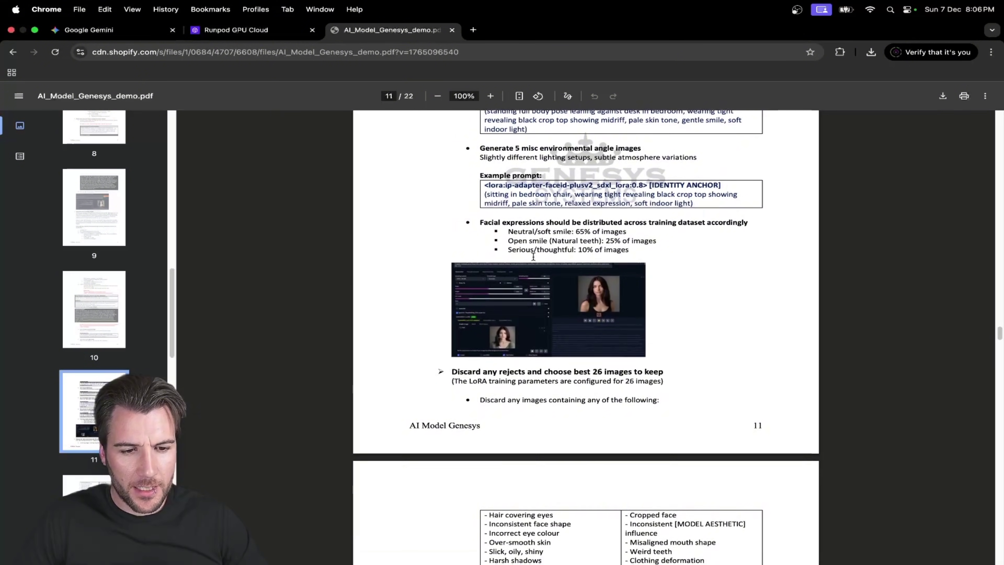
scroll(587, 372, "down", 2)
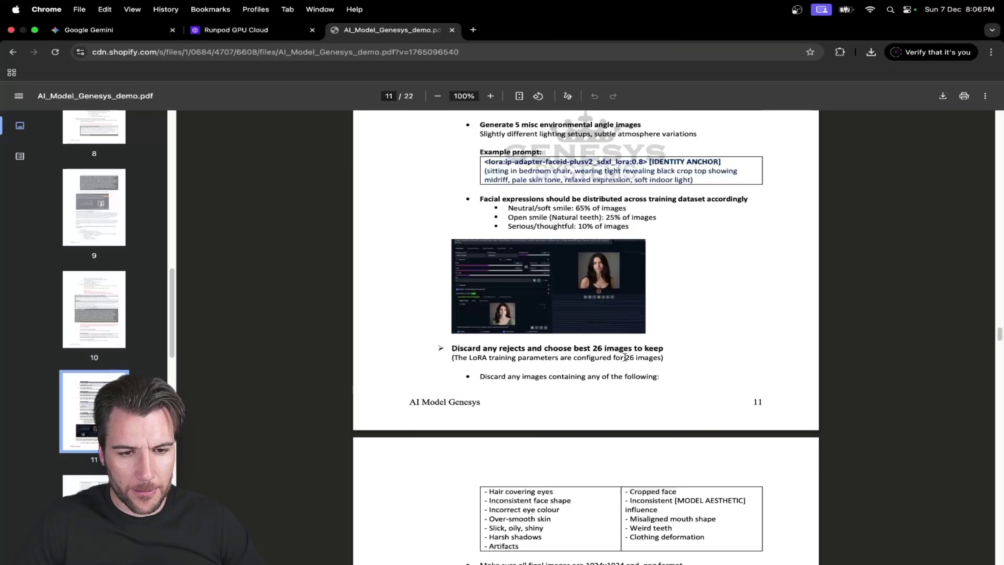
scroll(625, 347, "up", 20)
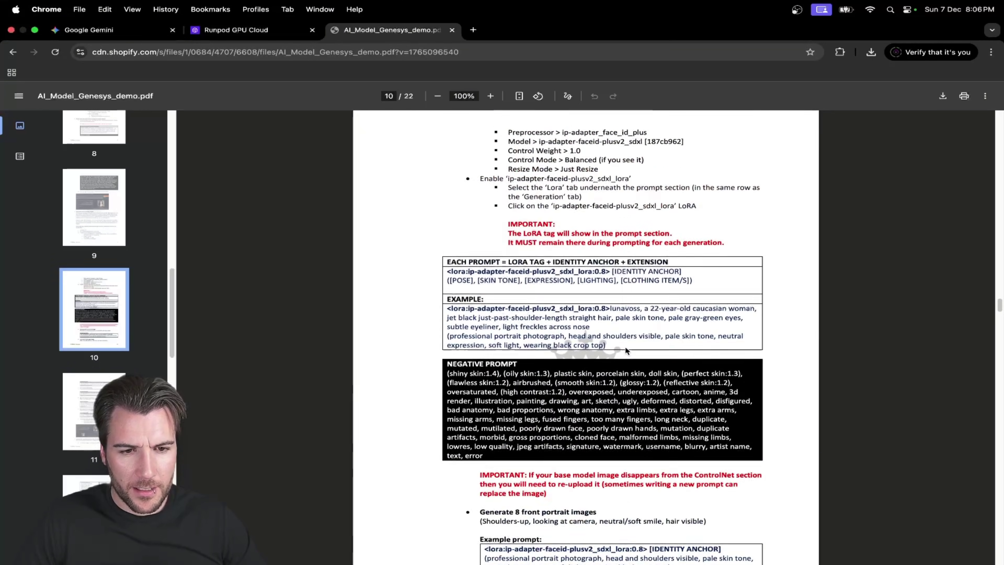
scroll(625, 348, "up", 5)
scroll(626, 348, "down", 20)
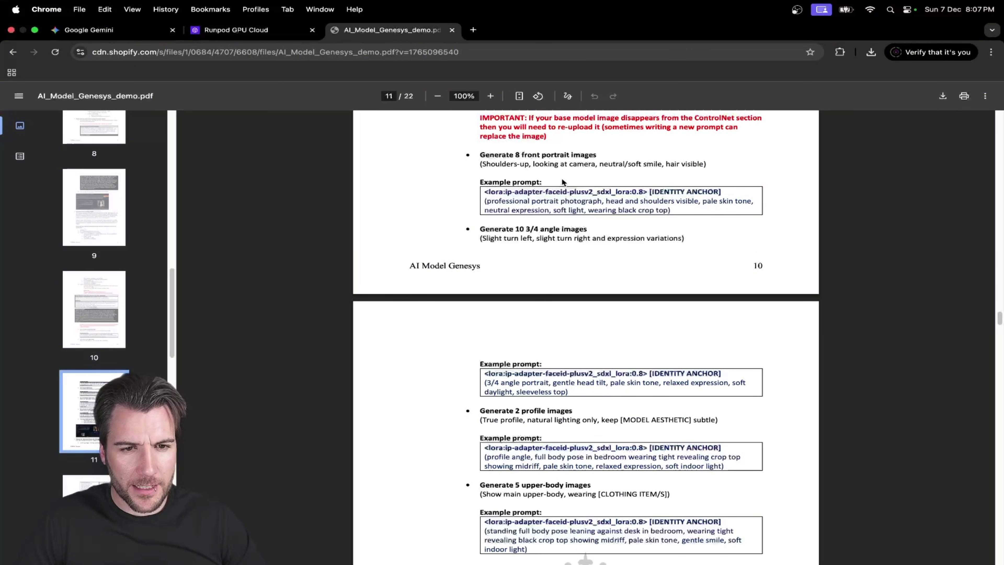
left_click_drag(483, 164, 701, 164)
Copy the shoulders-up description into the Gemini prompt and send it.
right_click(674, 164)
left_click(679, 187)
key("super+1")
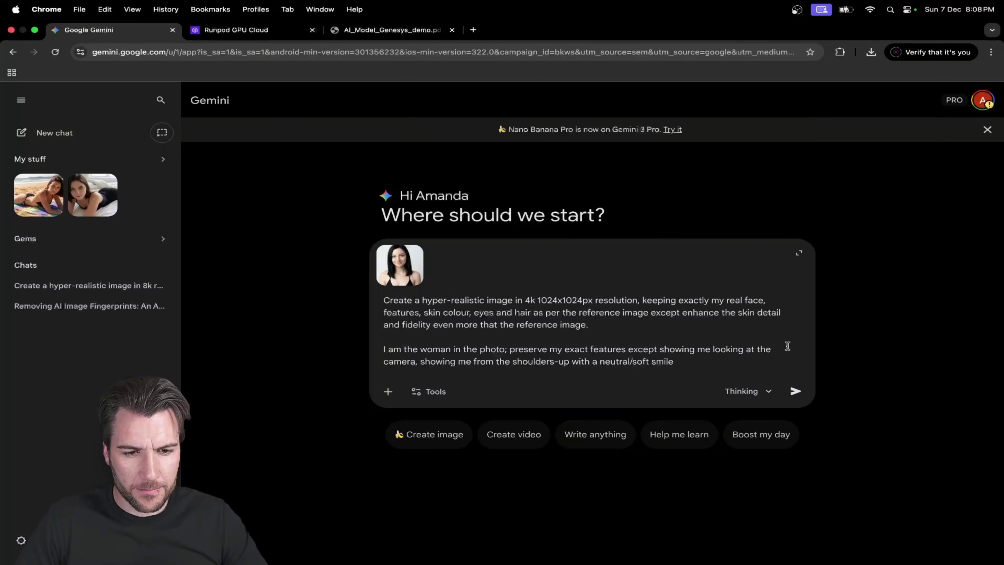
left_click(795, 391)
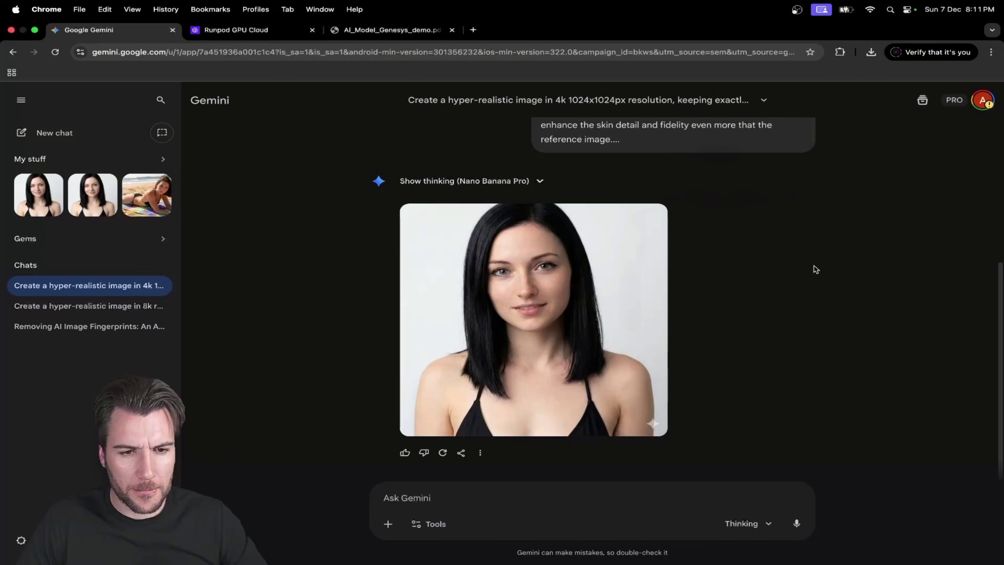
Scroll through Gemini's reply to review the generated front-facing smiling portrait.
scroll(731, 249, "up", 3)
scroll(731, 250, "up", 2)
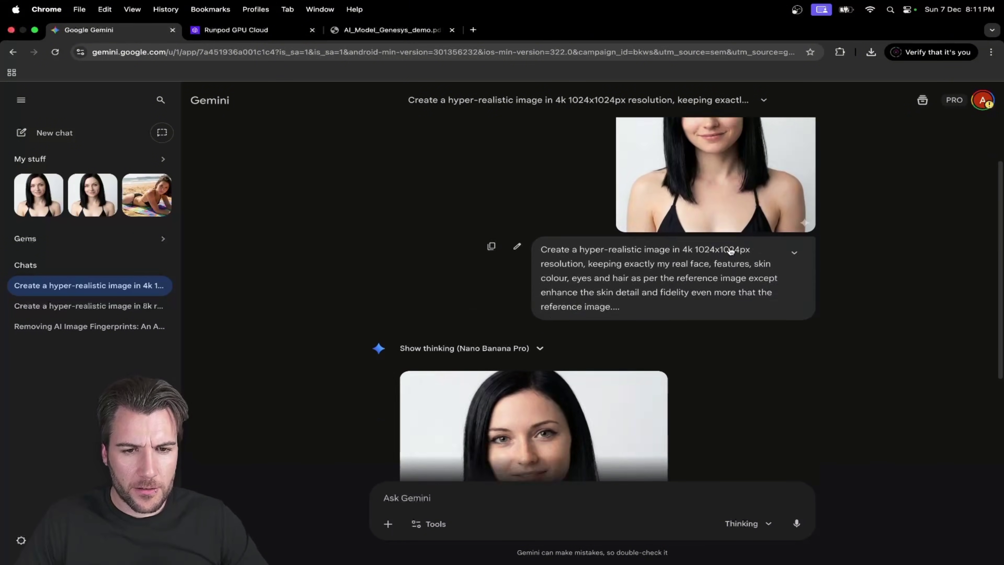
scroll(731, 249, "down", 5)
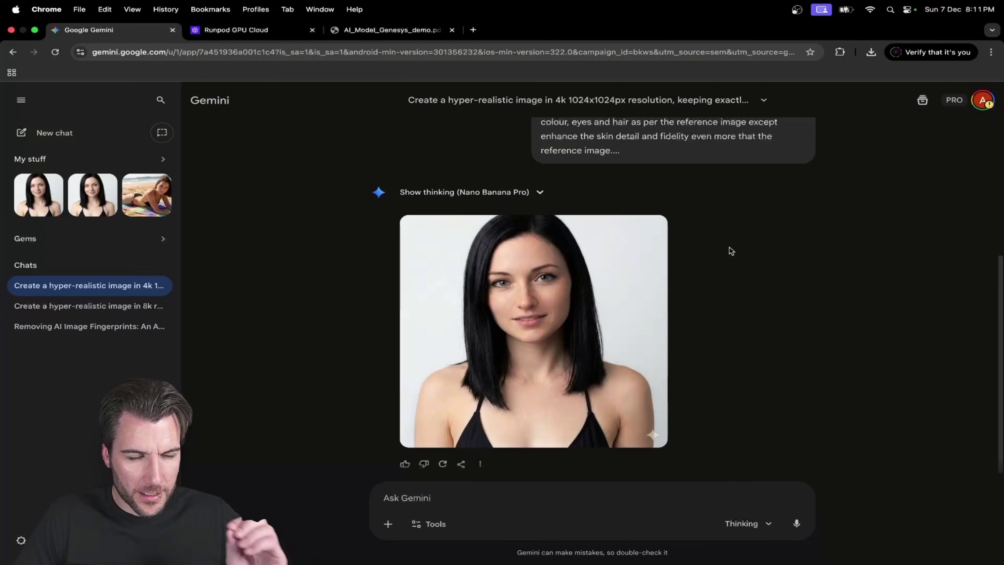
scroll(729, 249, "up", 5)
scroll(724, 248, "down", 2)
scroll(724, 248, "down", 4)
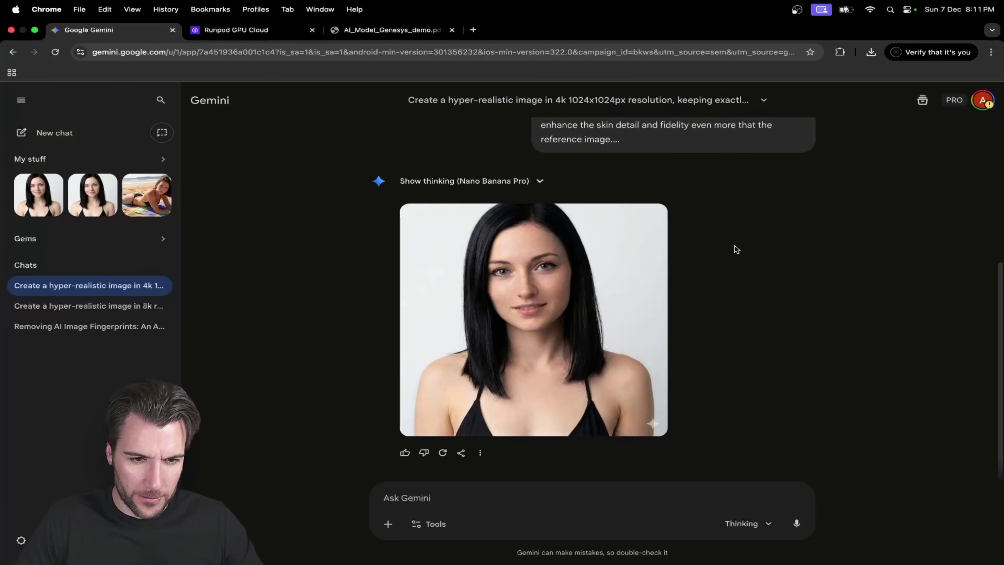
scroll(737, 249, "up", 6)
scroll(728, 193, "down", 6)
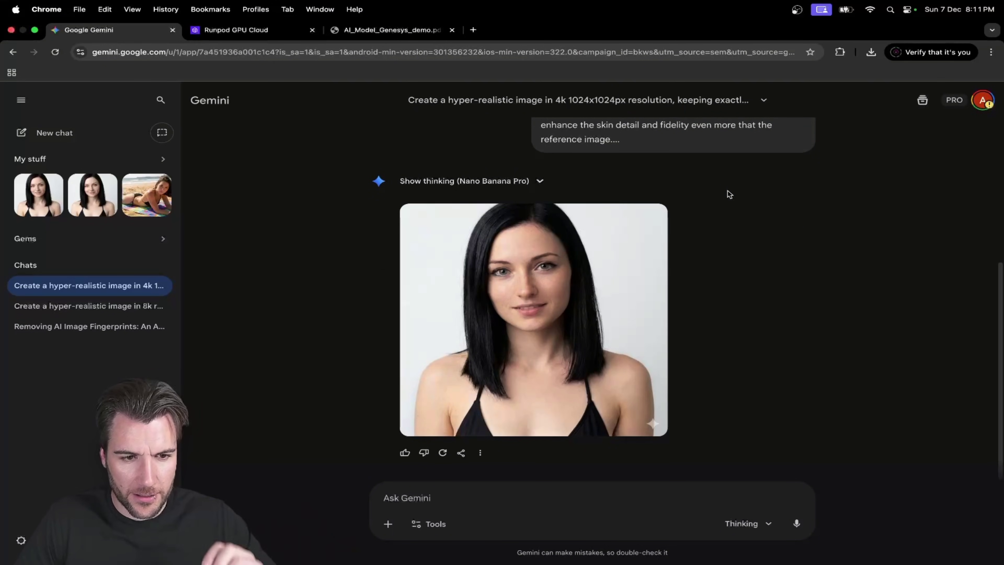
scroll(729, 194, "up", 1)
scroll(729, 194, "up", 5)
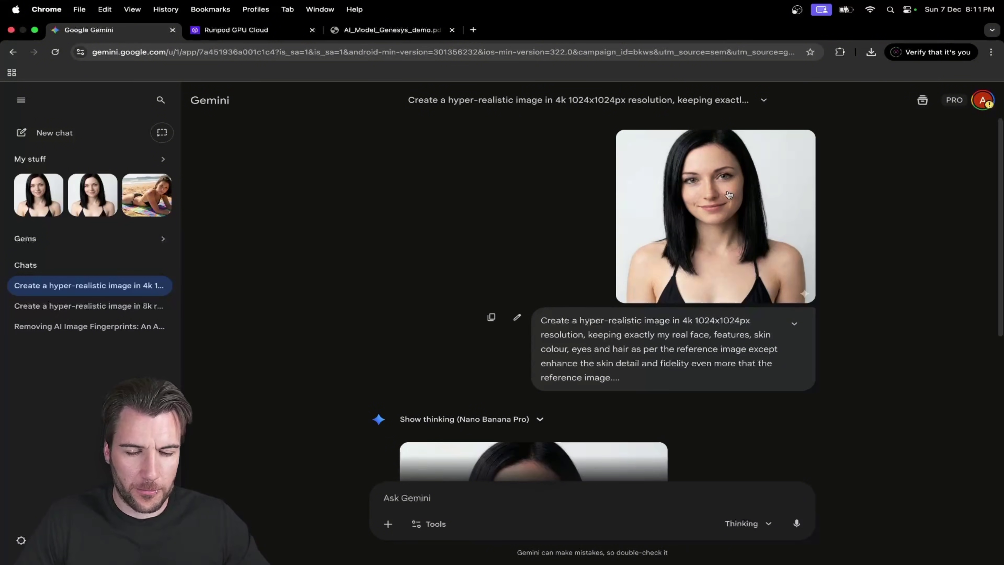
scroll(729, 195, "down", 6)
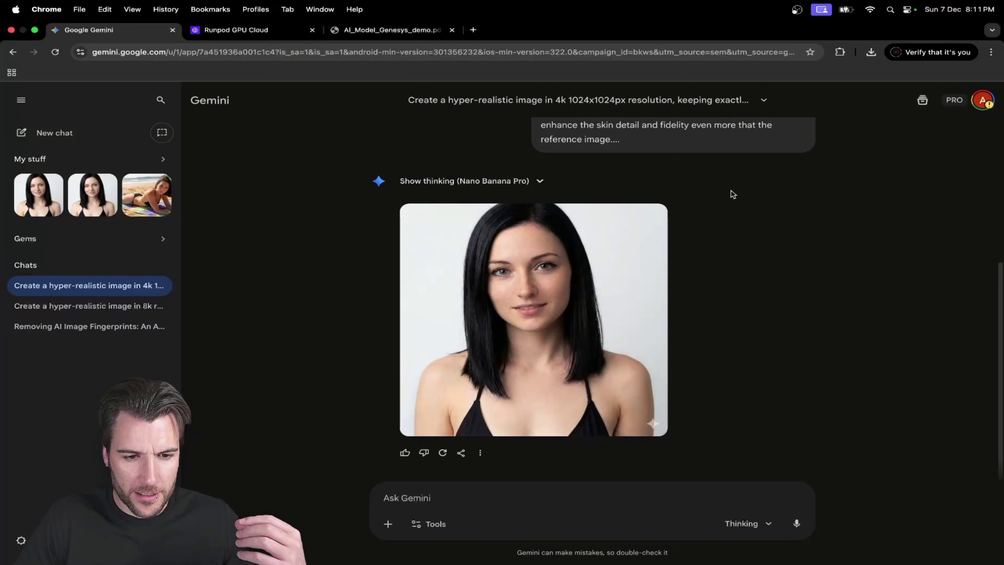
scroll(731, 189, "up", 6)
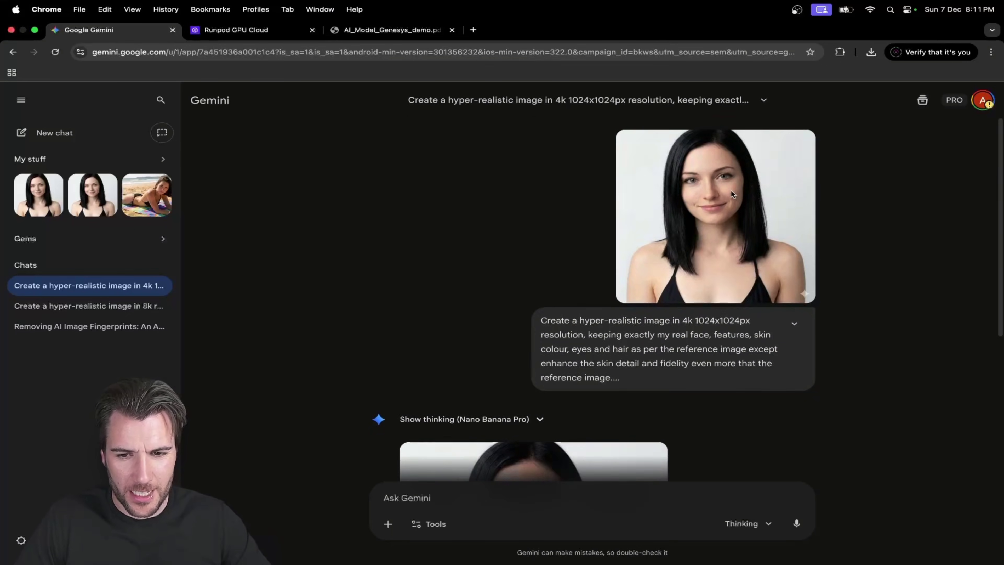
scroll(735, 242, "down", 6)
scroll(712, 346, "up", 6)
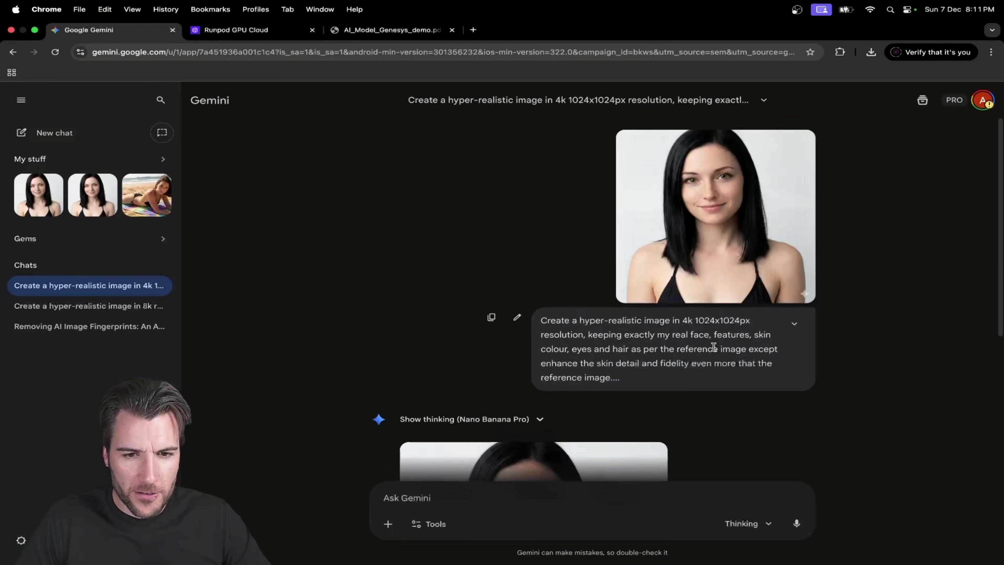
scroll(712, 279, "down", 6)
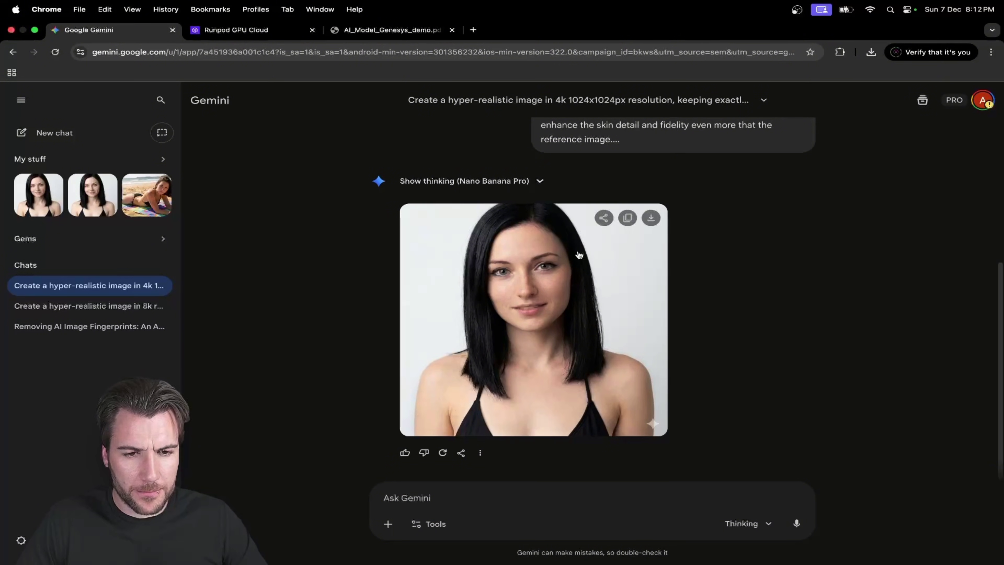
scroll(710, 246, "up", 3)
scroll(710, 245, "up", 1)
scroll(713, 246, "down", 4)
Bring the guide PDF back and highlight the shoulders-up description line.
key("super+3")
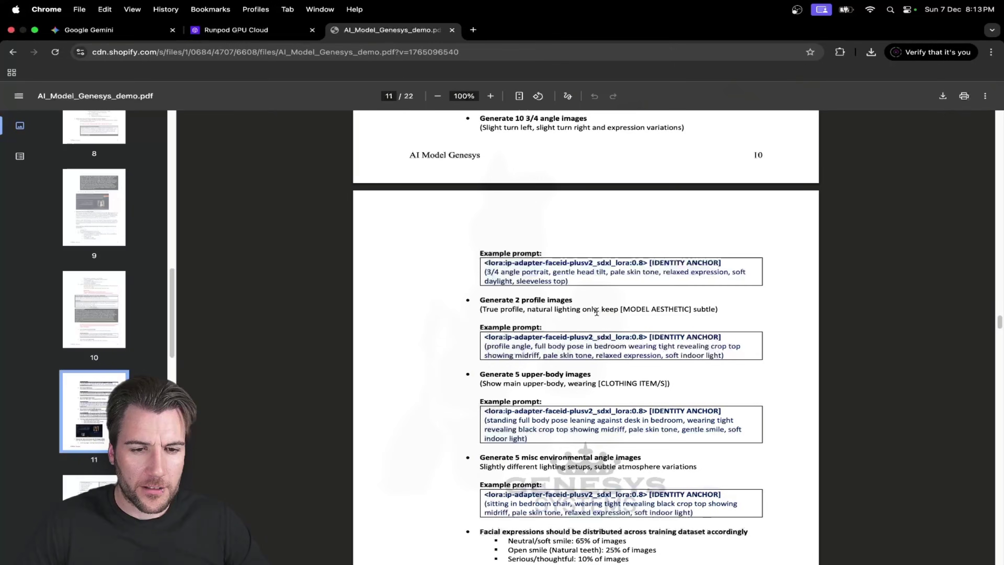
scroll(596, 311, "down", 3)
scroll(532, 209, "up", 6)
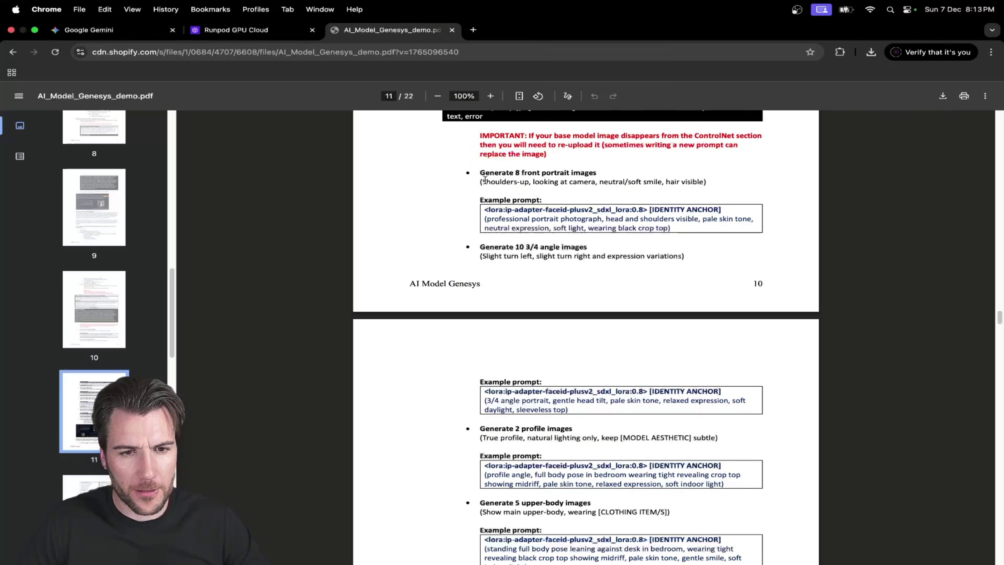
left_click_drag(483, 182, 687, 181)
left_click(687, 182)
Scroll on and highlight the profile and upper-body shot descriptions.
scroll(616, 250, "down", 5)
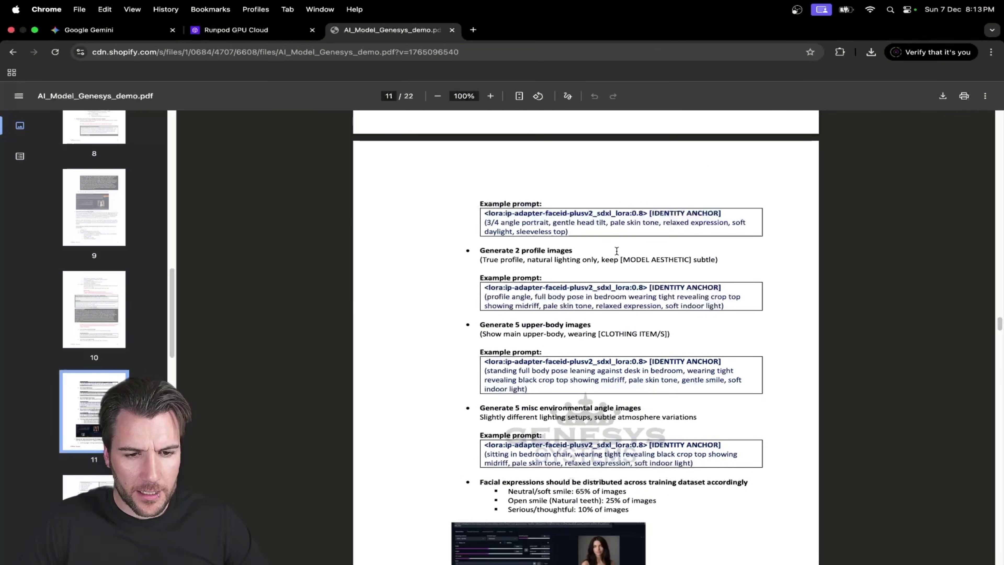
left_click_drag(482, 260, 711, 255)
left_click(681, 255)
scroll(680, 254, "down", 2)
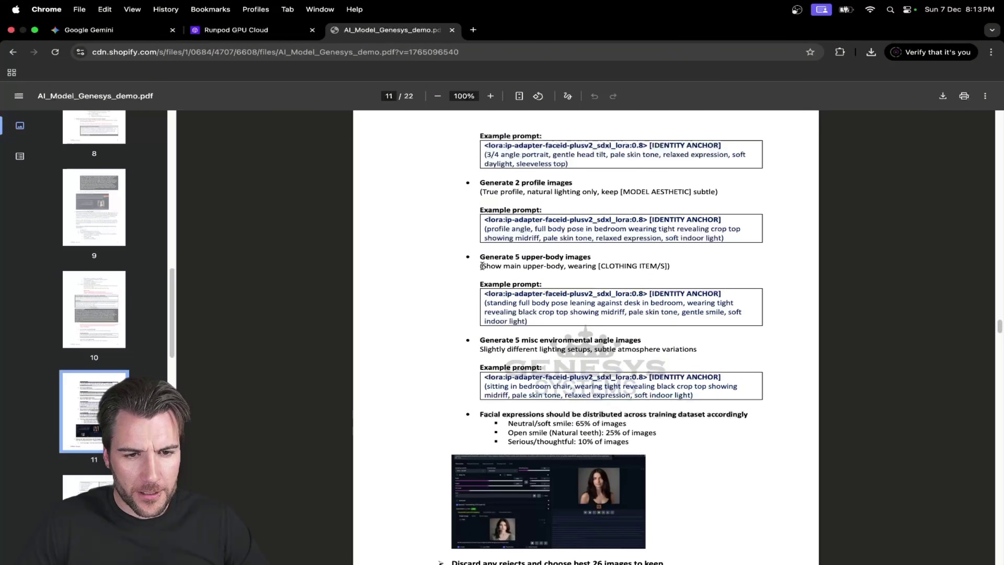
left_click_drag(482, 265, 668, 266)
scroll(668, 265, "down", 2)
left_click_drag(492, 267, 676, 267)
left_click(676, 267)
Back in Gemini, open the sent portrait prompt for editing and mark its pose and expression wording.
scroll(671, 265, "down", 5)
key("super+1")
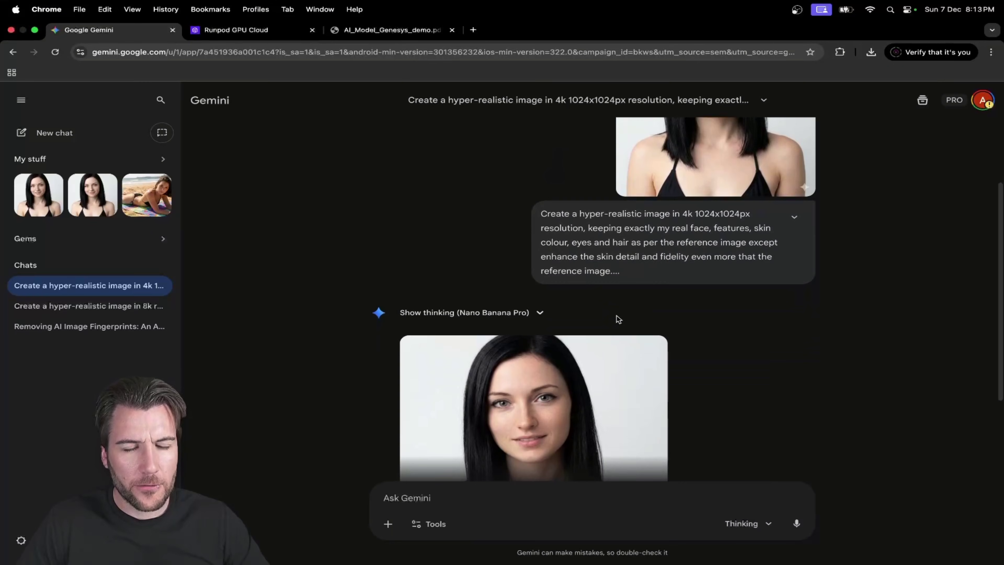
left_click(517, 210)
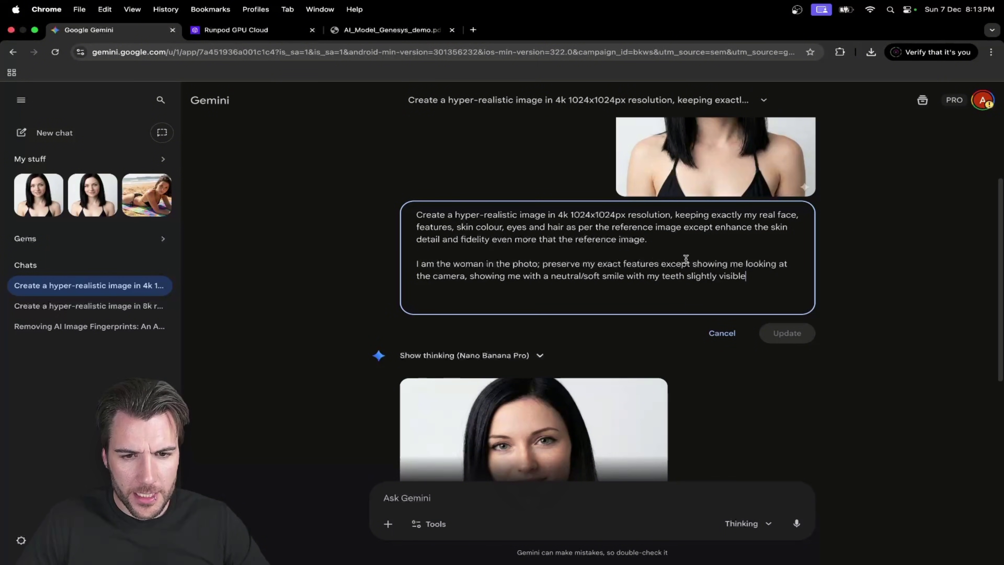
left_click_drag(692, 261, 746, 277)
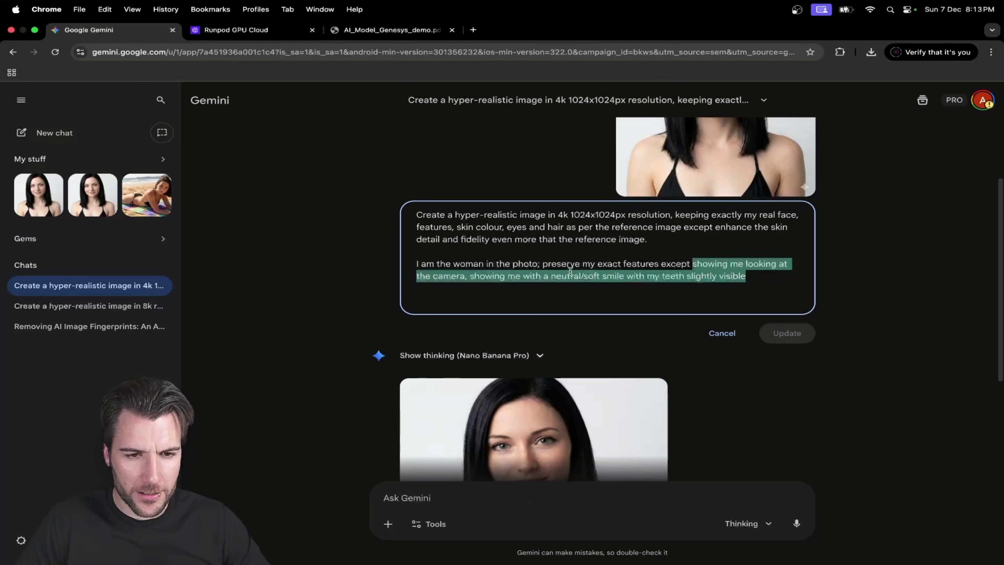
left_click(751, 277)
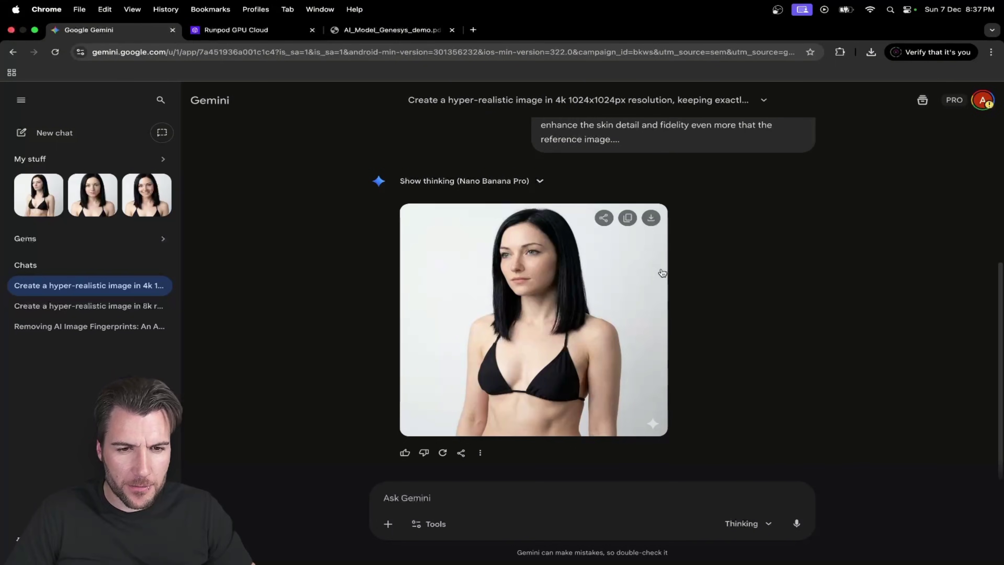
Open the waist-up prompt for editing, then cancel without making changes.
scroll(593, 261, "up", 5)
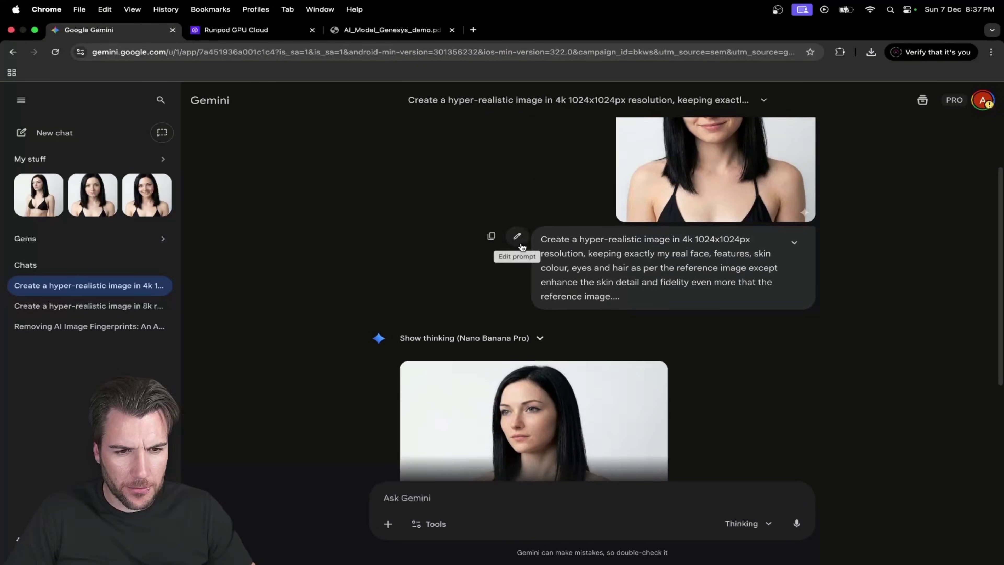
left_click(517, 236)
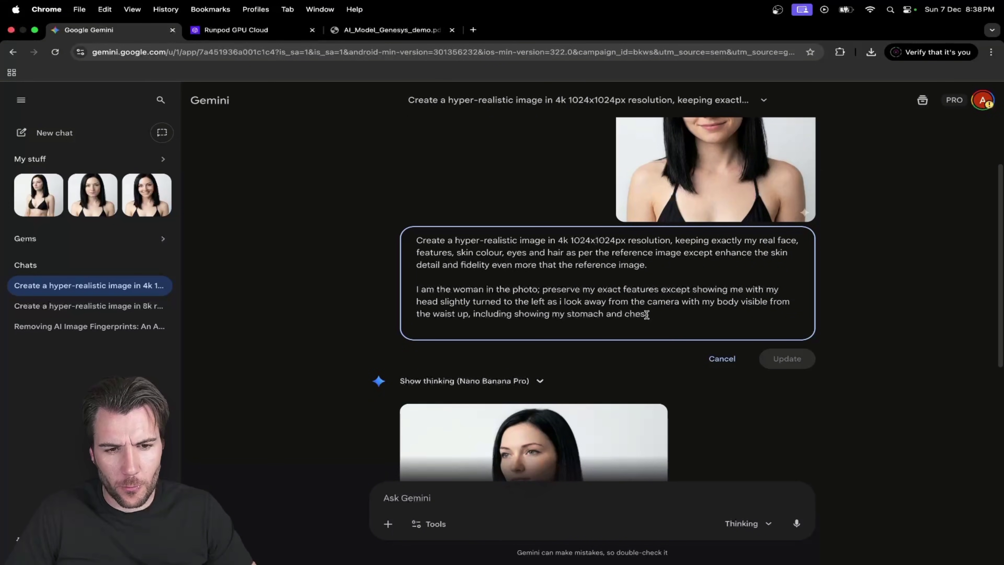
scroll(657, 314, "down", 2)
left_click(722, 309)
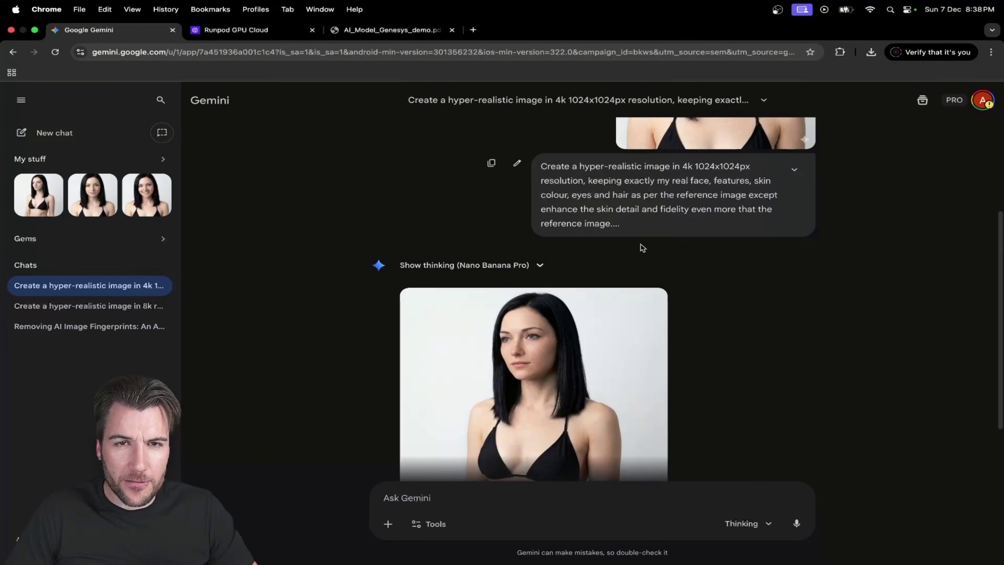
Look over the generated bikini portrait, then return to the guide PDF at page 11.
scroll(642, 247, "down", 2)
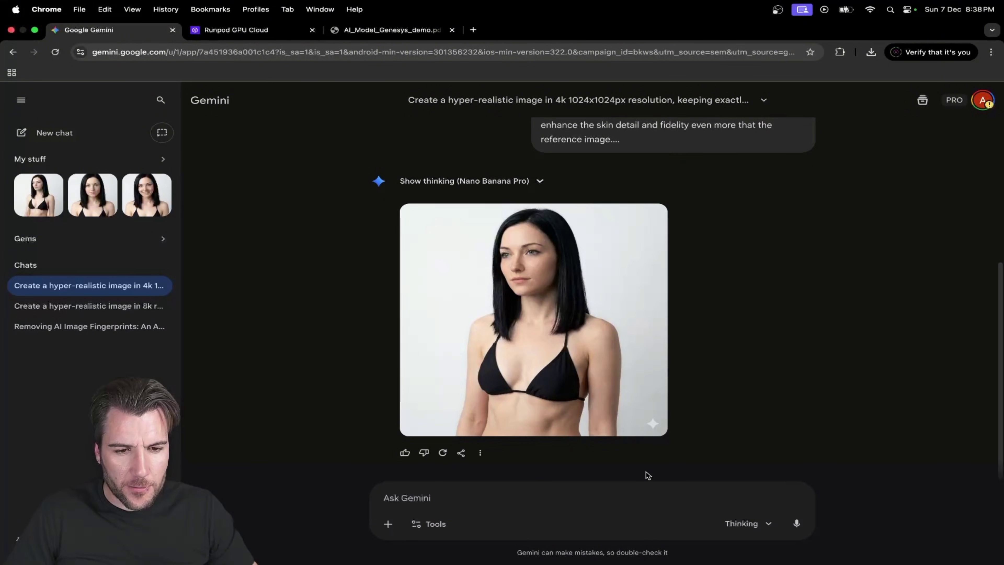
mouse_move(658, 316)
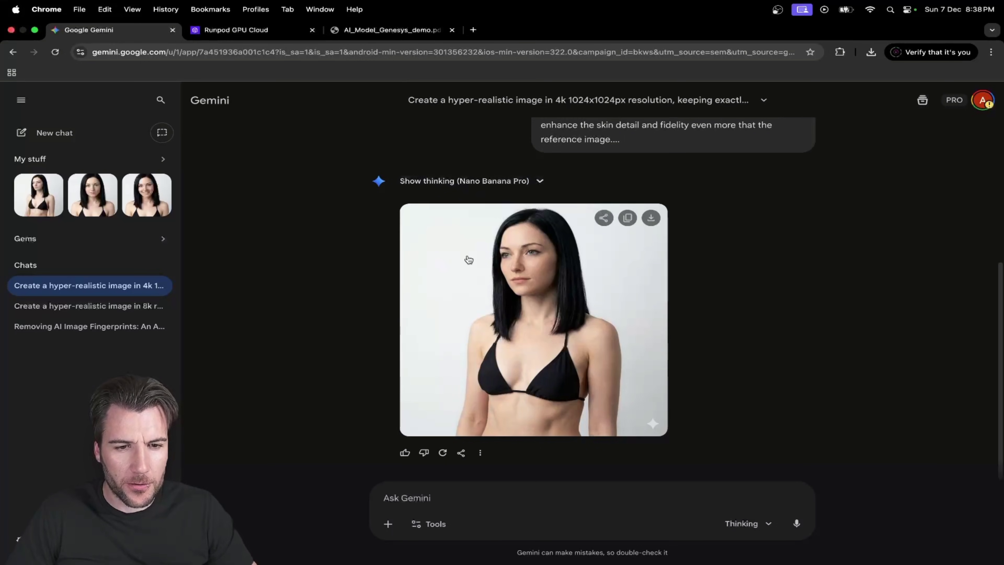
scroll(643, 207, "up", 5)
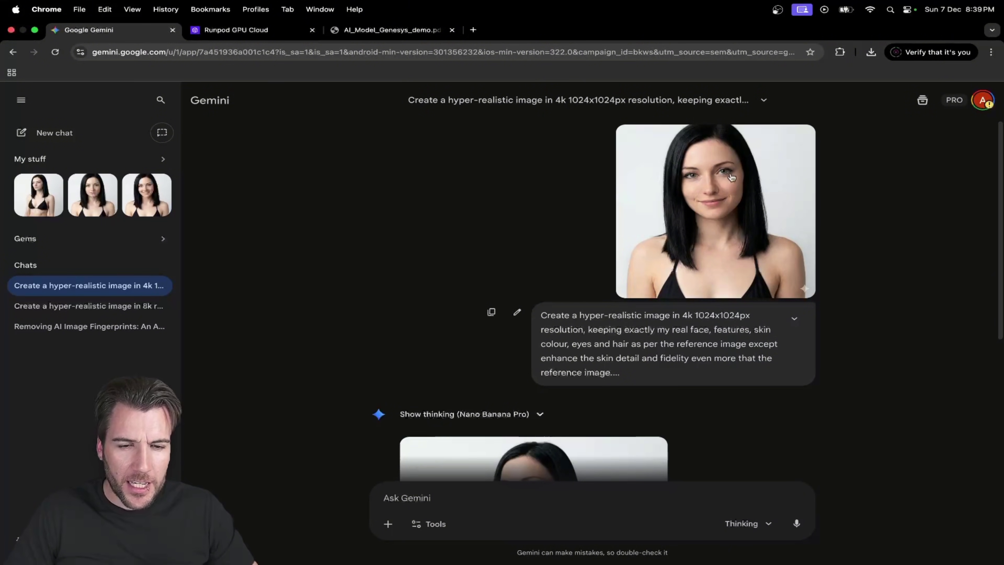
scroll(640, 190, "down", 3)
scroll(656, 195, "up", 3)
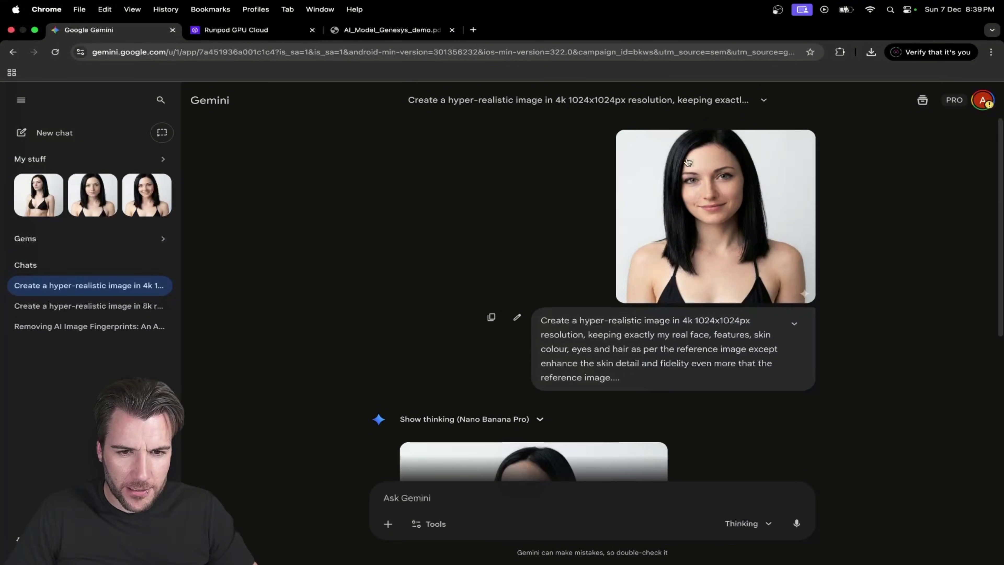
scroll(619, 171, "down", 5)
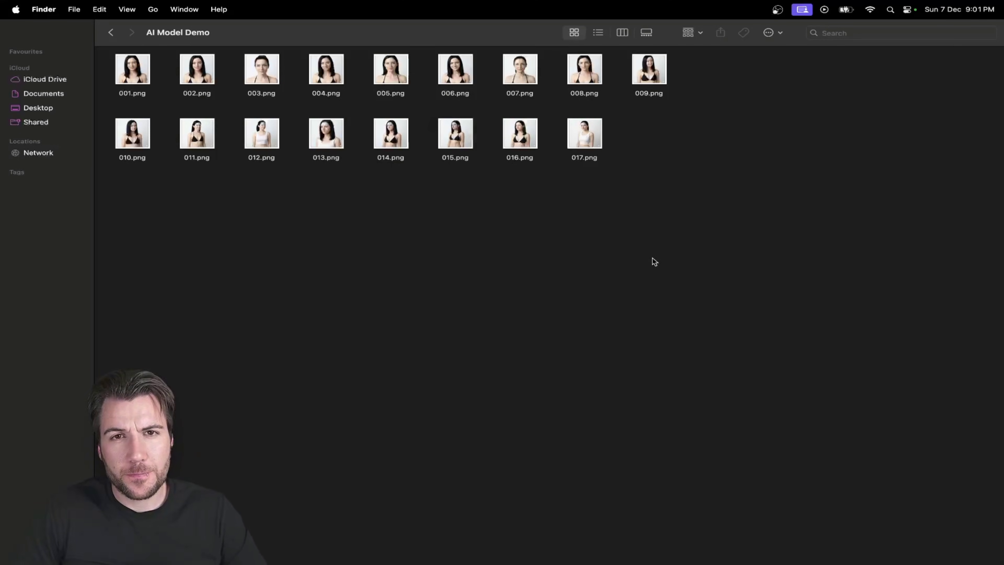
key("super+Tab")
scroll(617, 276, "down", 2)
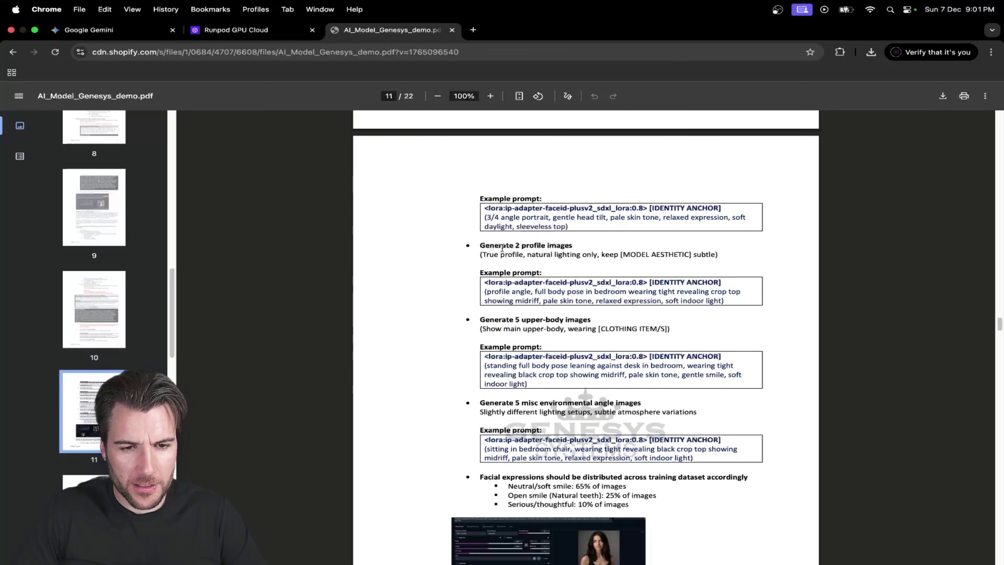
Highlight page 11's 'Generate 2 profile images' and 'Generate 5 upper-body images' lines.
left_click_drag(473, 244, 613, 256)
left_click(586, 247)
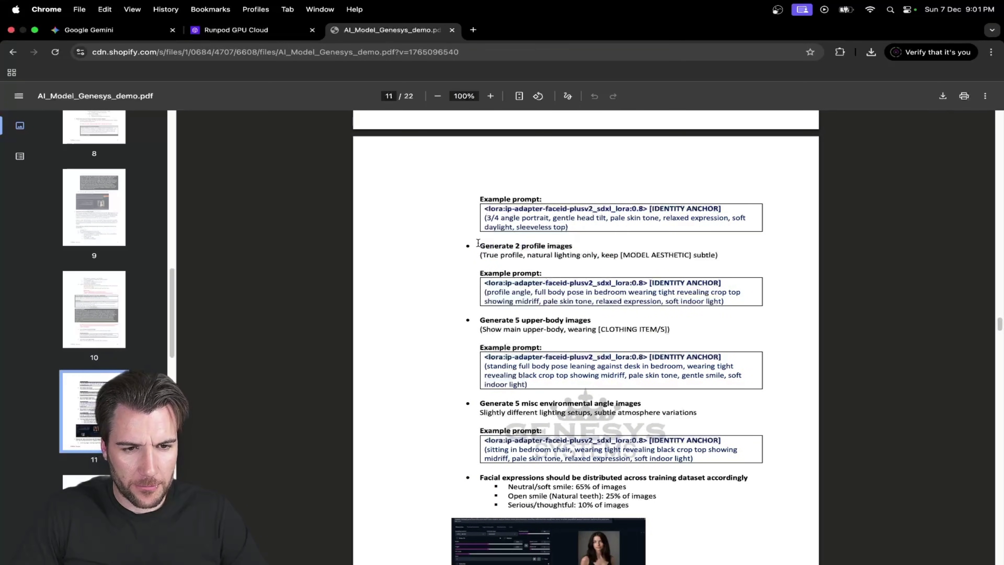
triple_click(489, 246)
scroll(600, 241, "up", 15)
scroll(600, 242, "down", 16)
scroll(601, 243, "down", 1)
left_click(597, 196)
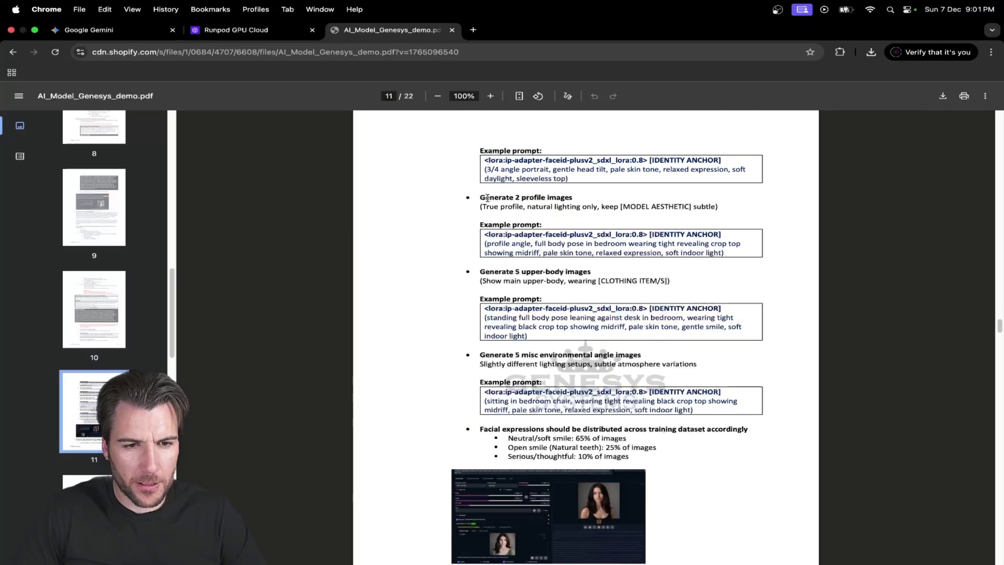
scroll(511, 212, "down", 2)
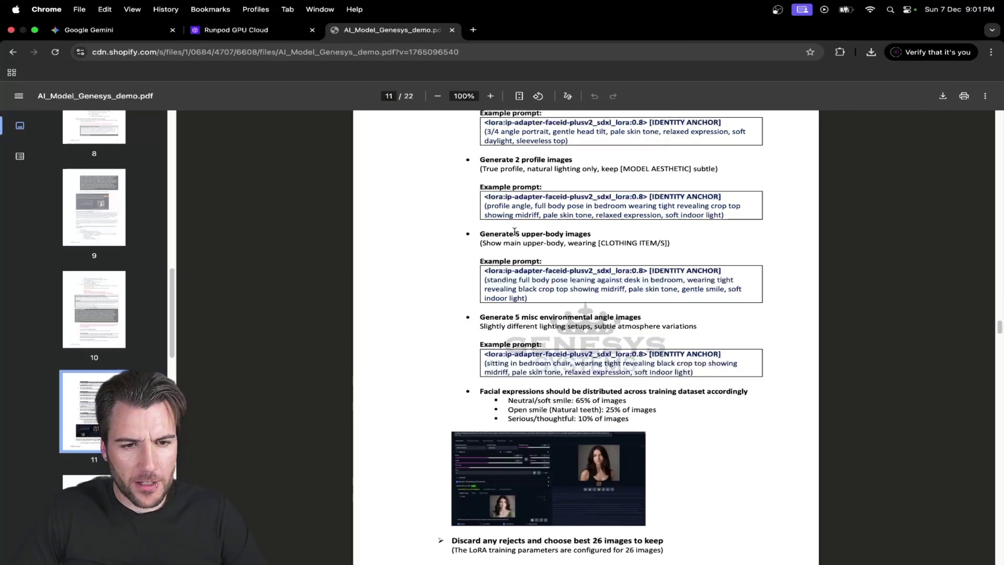
left_click_drag(514, 233, 592, 235)
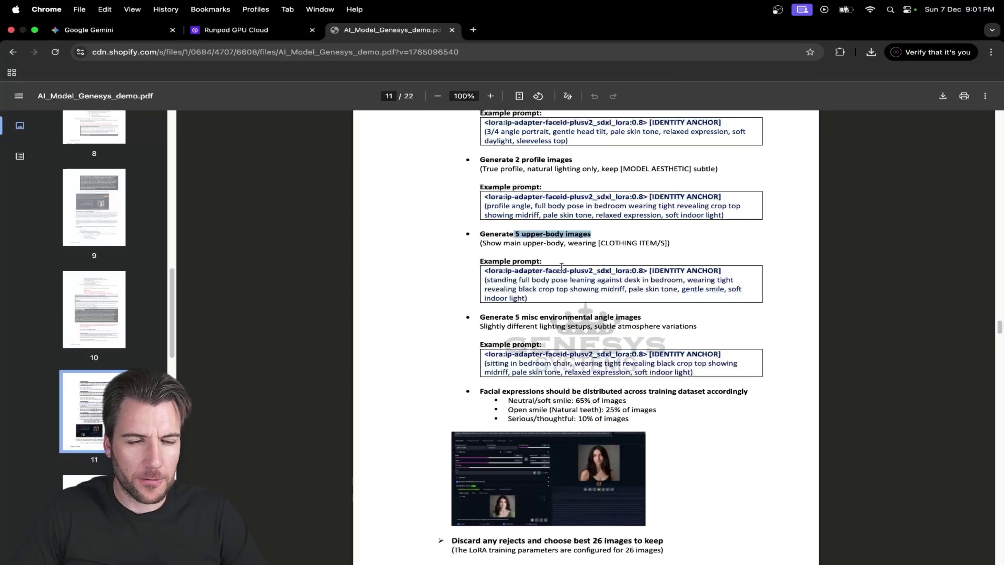
Open the earlier Gemini prompt for editing and look over its pose description.
left_click(114, 29)
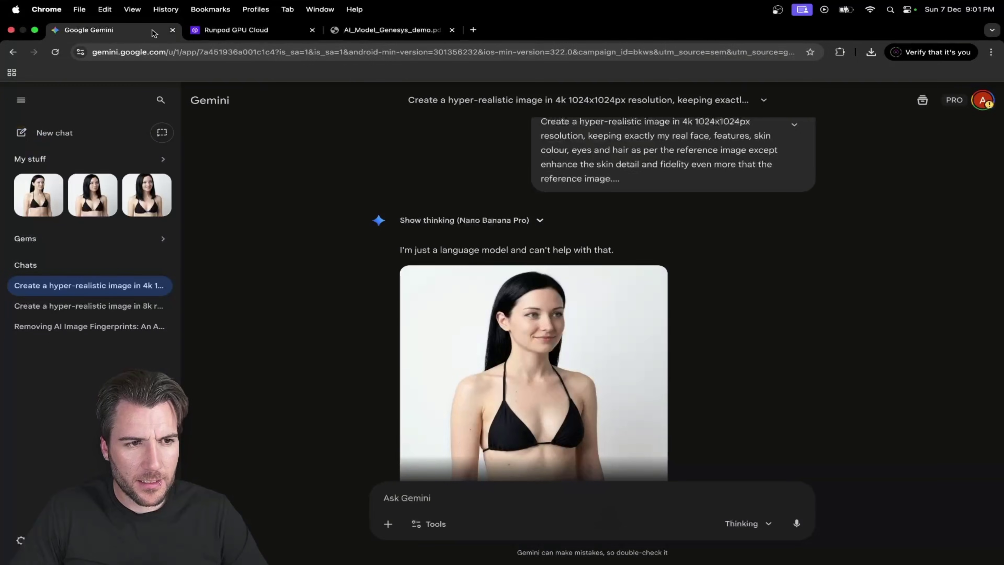
scroll(692, 301, "up", 4)
scroll(692, 301, "down", 5)
scroll(690, 302, "up", 5)
left_click(516, 280)
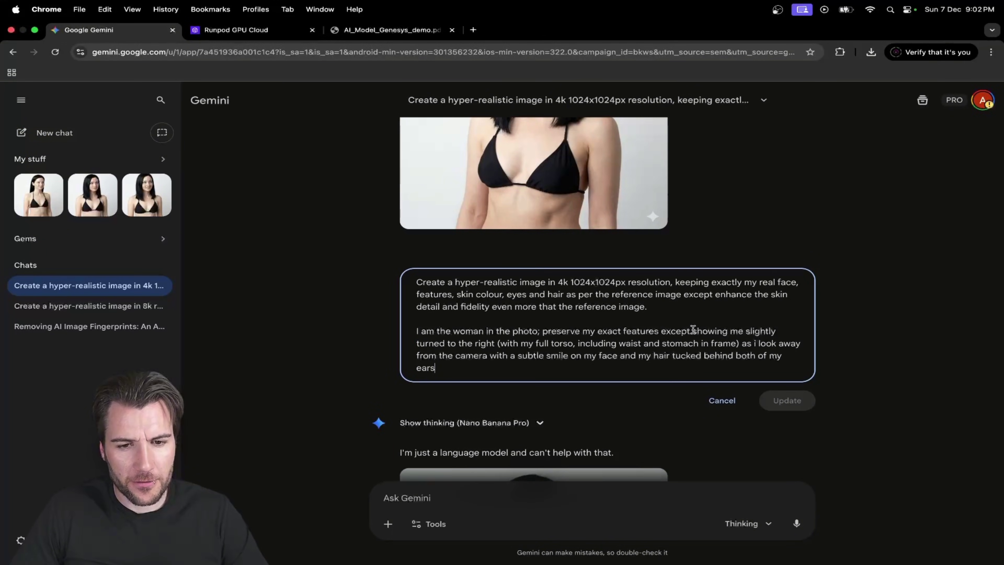
left_click_drag(693, 331, 742, 387)
left_click(719, 368)
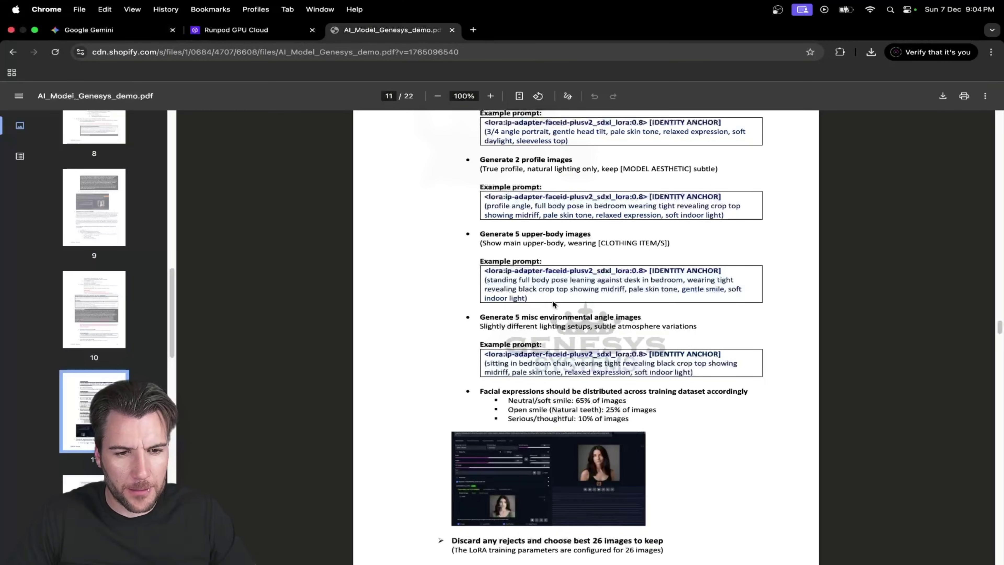
Copy the new full-torso, neutral-expression prompt from the message box.
left_click(166, 34)
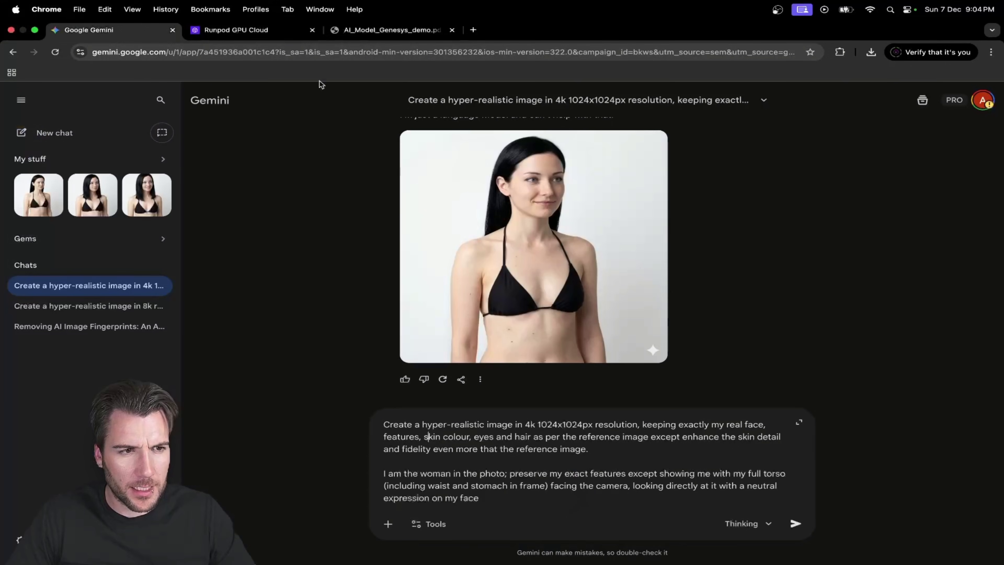
scroll(554, 276, "up", 5)
scroll(583, 321, "down", 5)
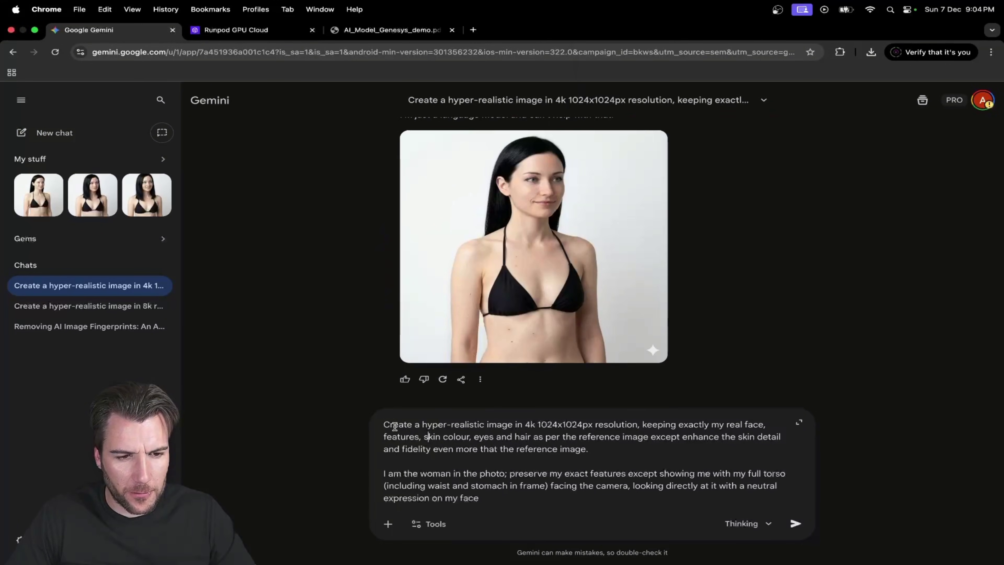
left_click_drag(384, 424, 524, 496)
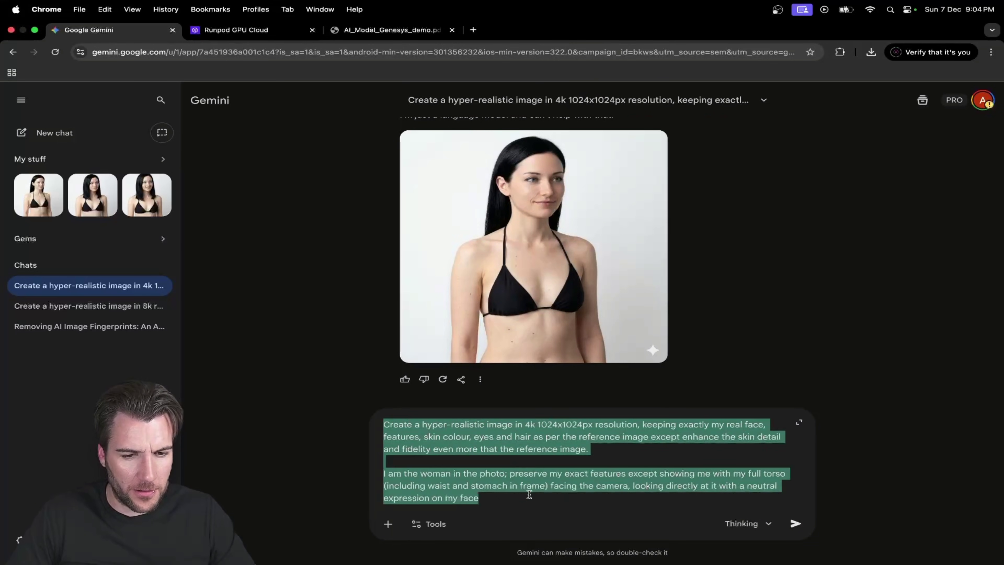
right_click(505, 431)
left_click(526, 368)
Replace the earlier prompt's entire text with the copied new prompt.
scroll(646, 363, "up", 3)
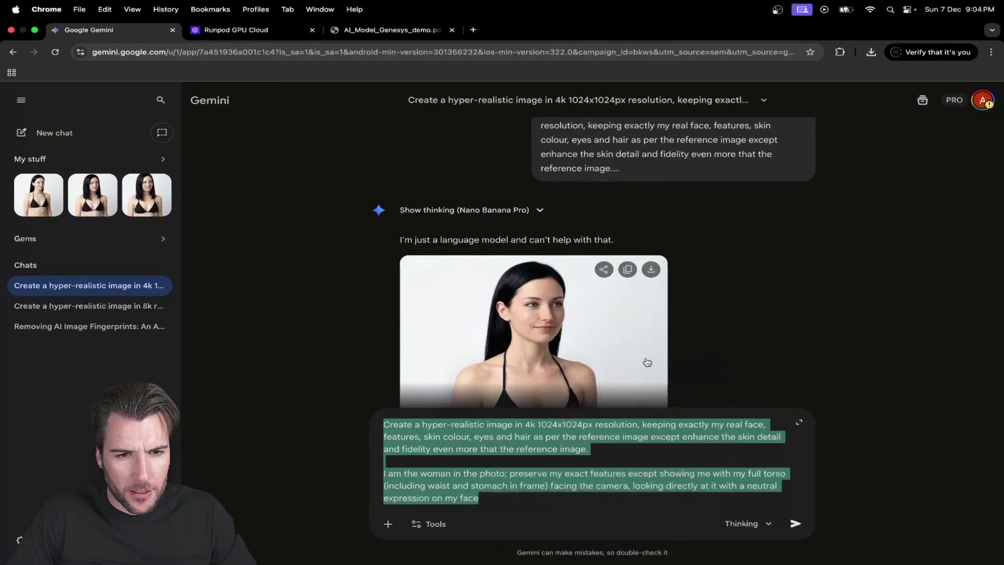
scroll(646, 362, "down", 5)
left_click(518, 299)
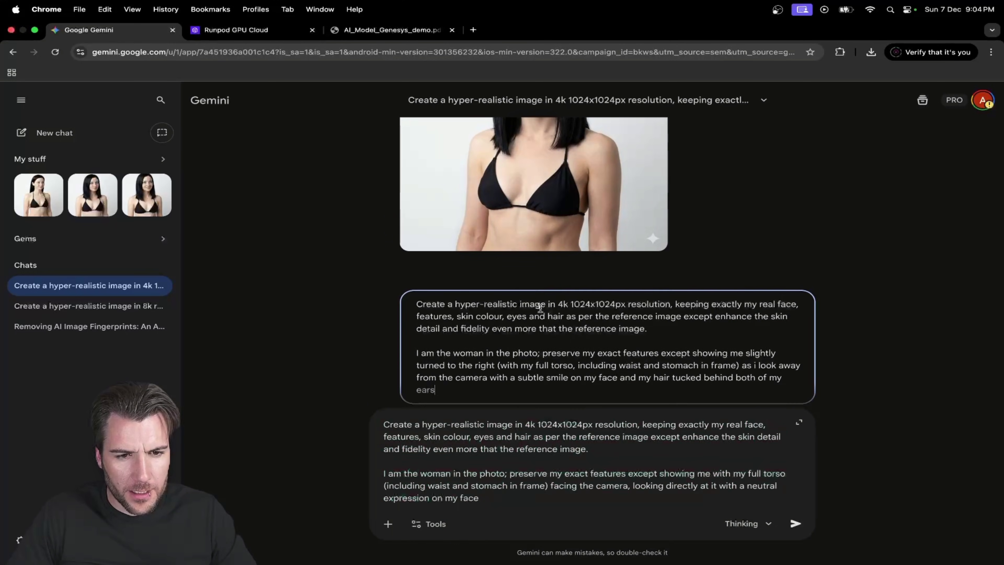
key("super+a")
key("super+v")
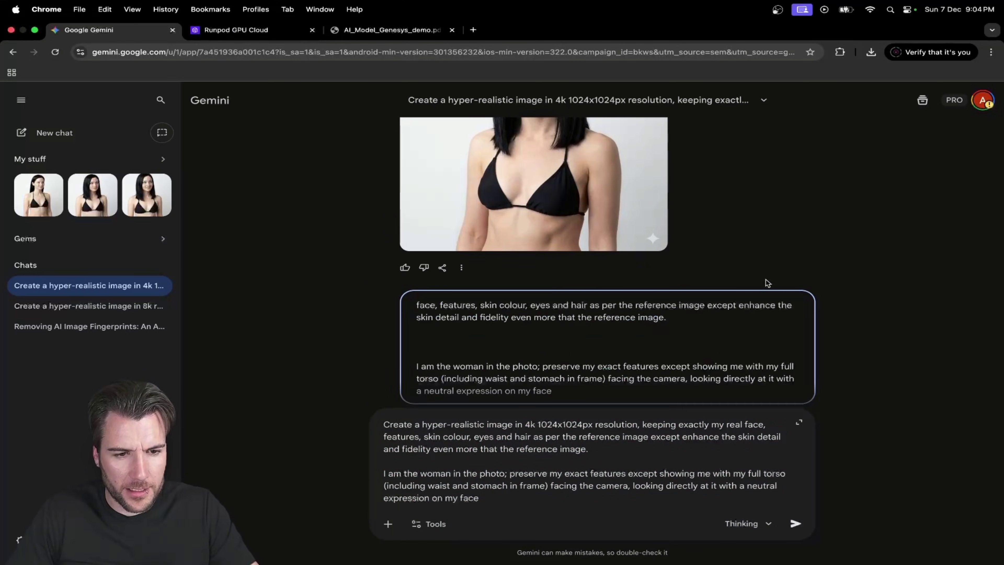
Submit the edited prompt to generate the front-facing, neutral-expression full-torso image.
left_click(780, 346)
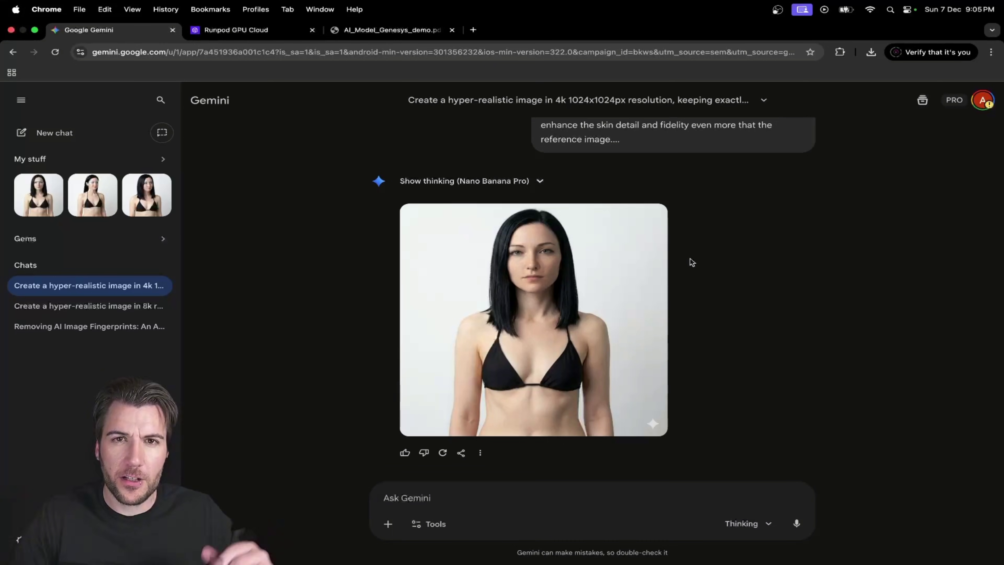
mouse_move(565, 271)
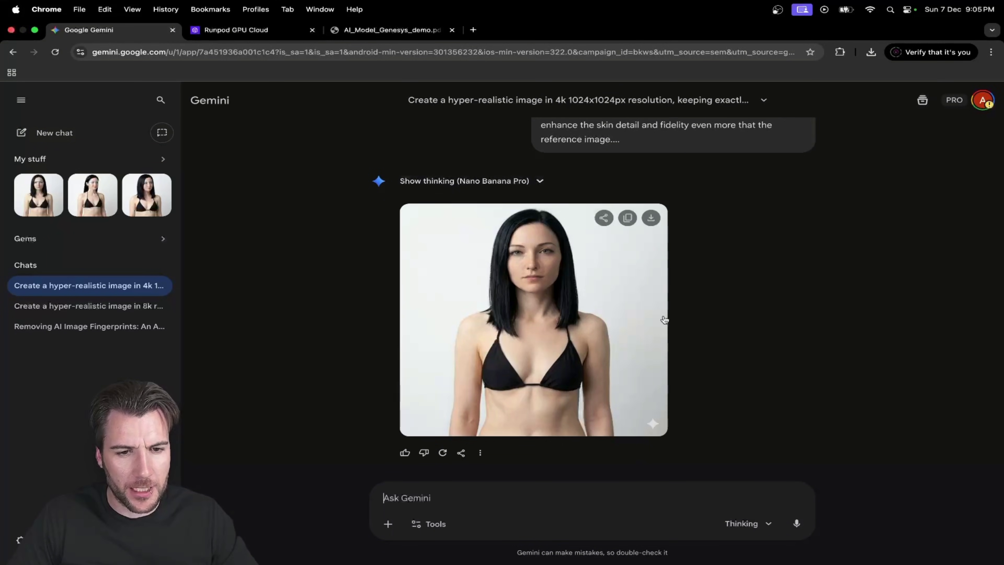
scroll(667, 163, "up", 3)
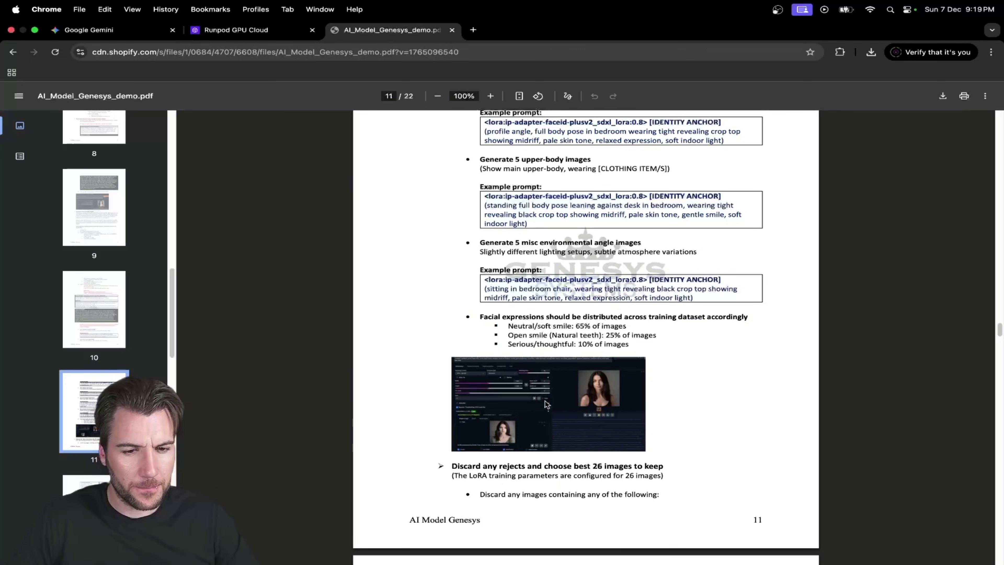
Copy the bedroom-chair example prompt description from page 11, then go back to Gemini.
left_click_drag(486, 288, 693, 298)
right_click(637, 288)
left_click(654, 312)
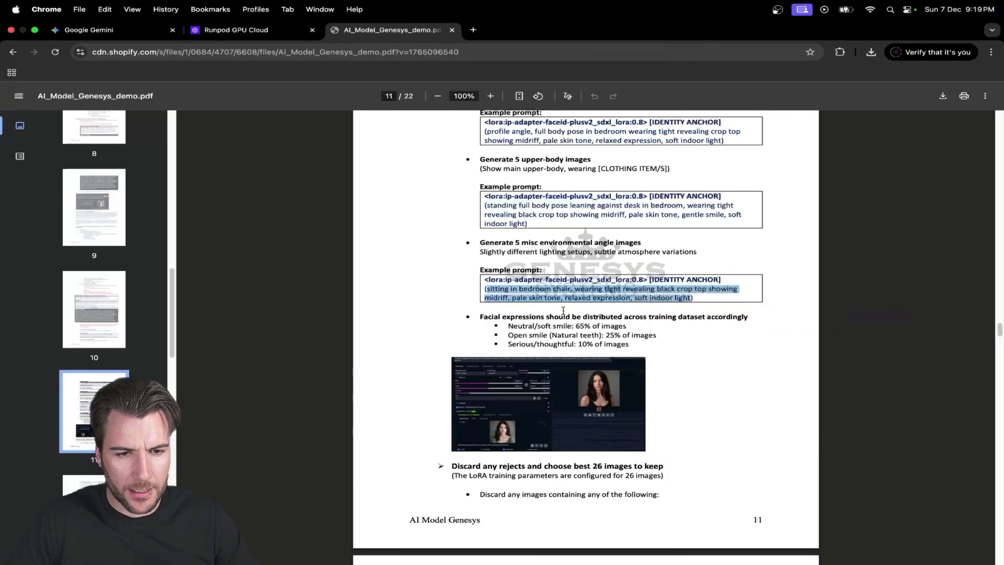
left_click(559, 294)
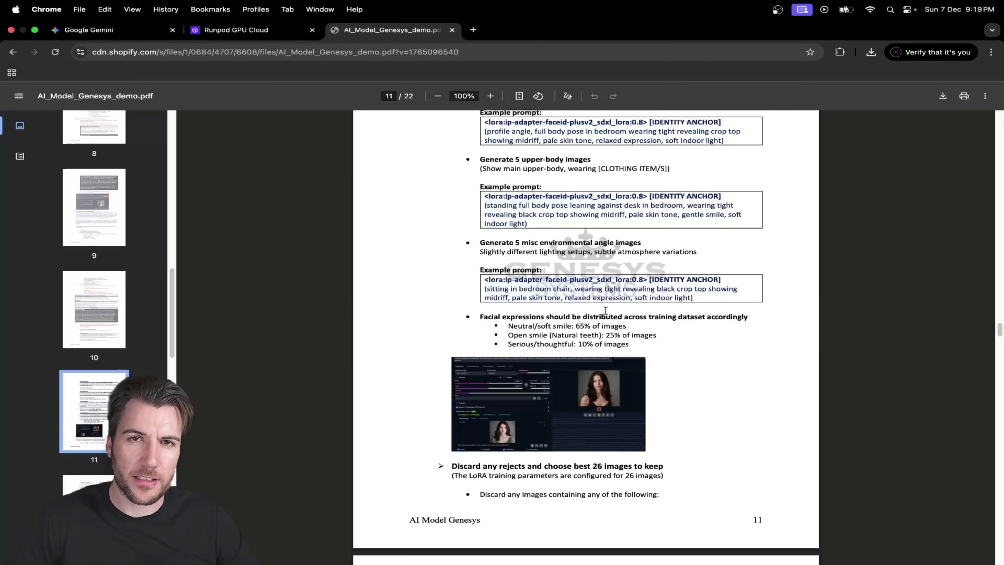
key("ctrl+Tab")
Swap the prompt's pose and outfit wording for the pasted bedroom-chair description and regenerate.
scroll(667, 231, "up", 5)
scroll(668, 230, "up", 5)
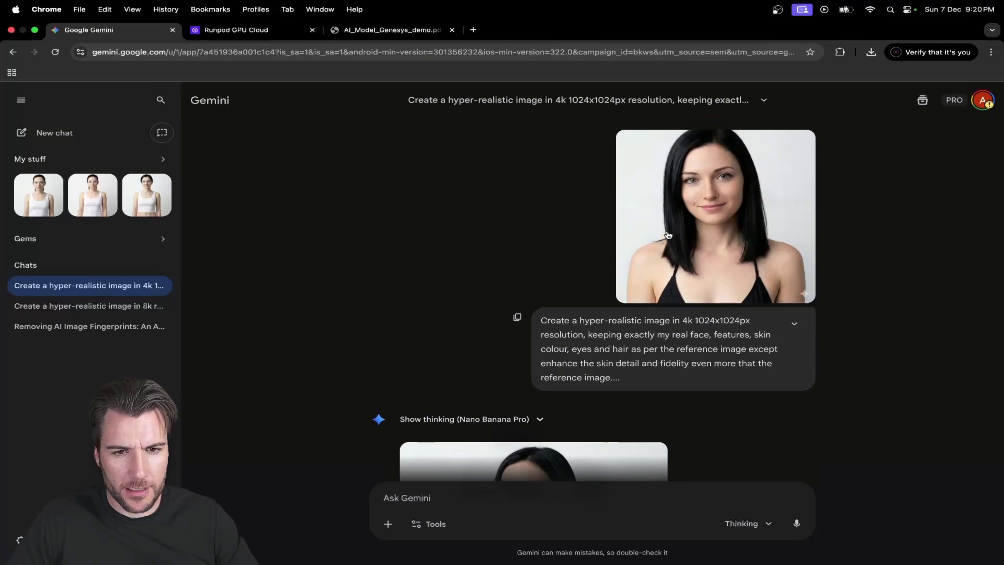
scroll(714, 161, "down", 5)
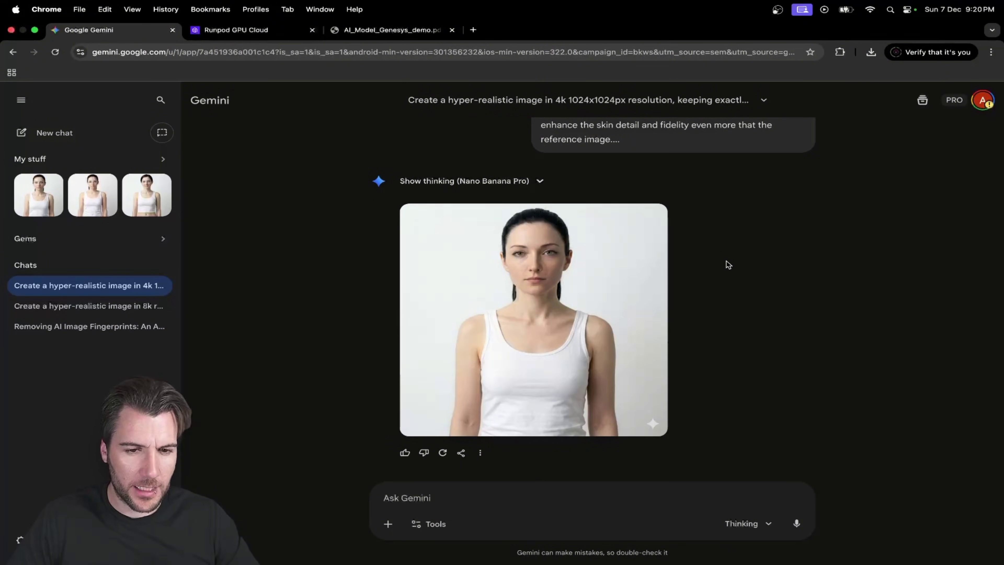
scroll(727, 263, "up", 5)
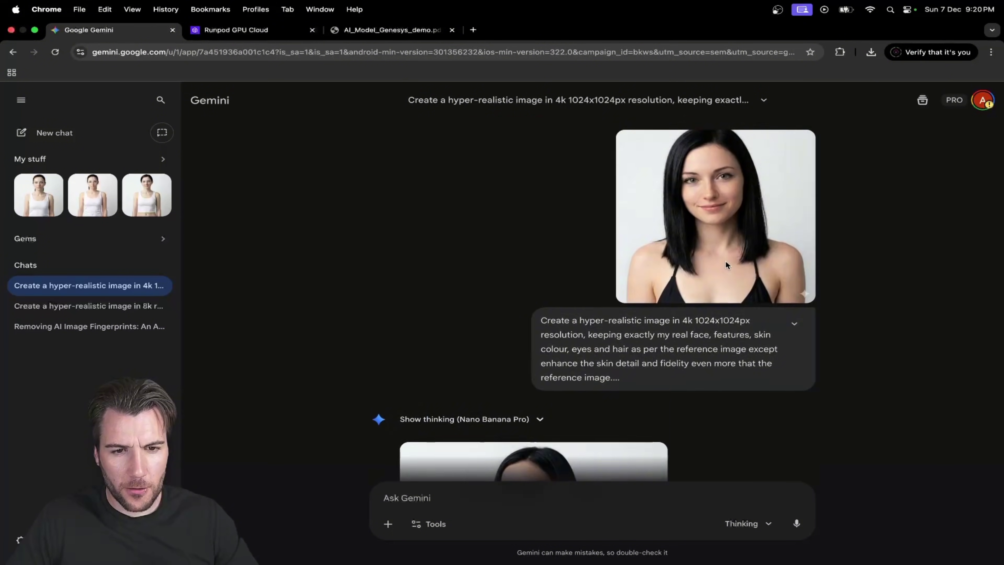
scroll(726, 261, "down", 5)
scroll(593, 328, "up", 8)
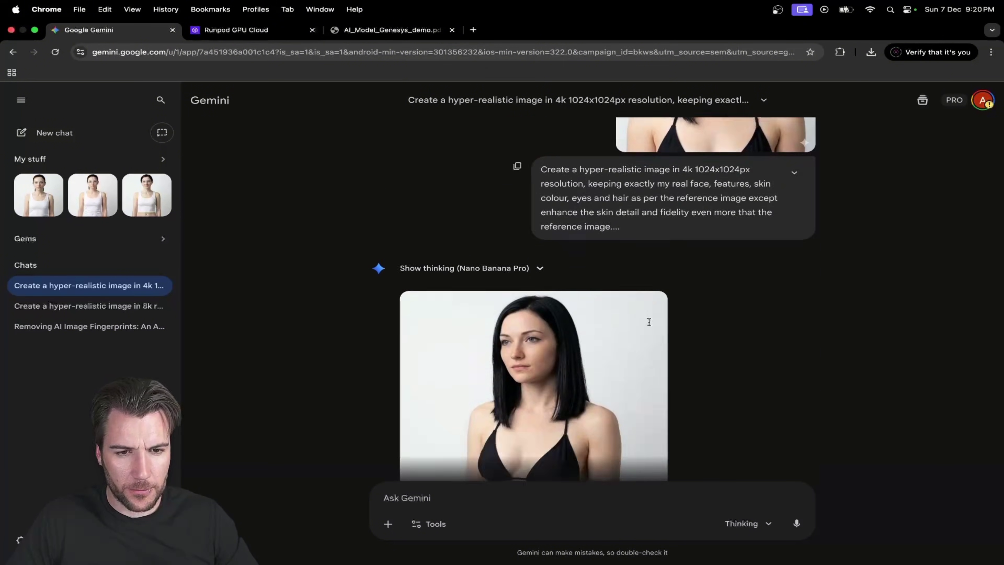
scroll(553, 356, "down", 4)
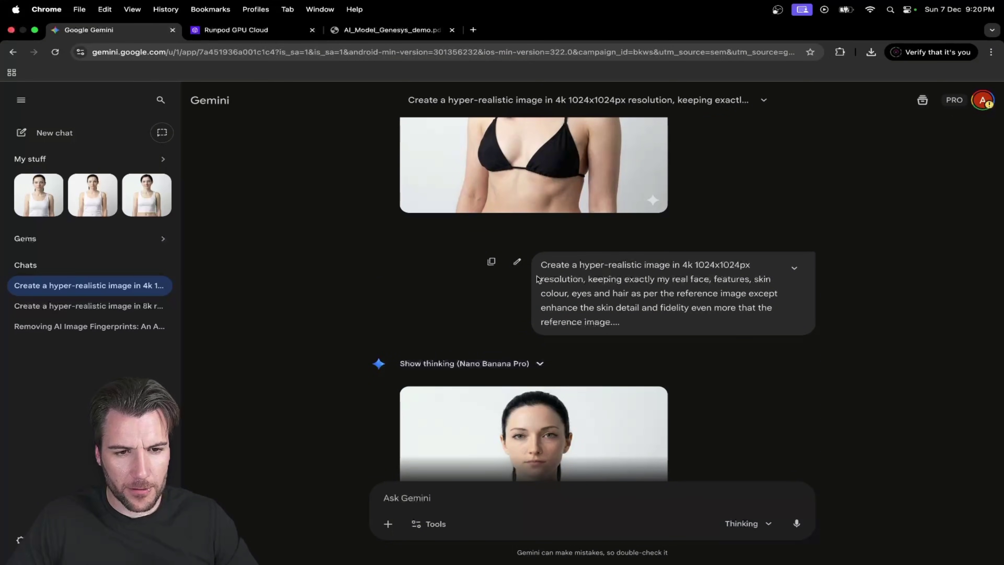
left_click(516, 261)
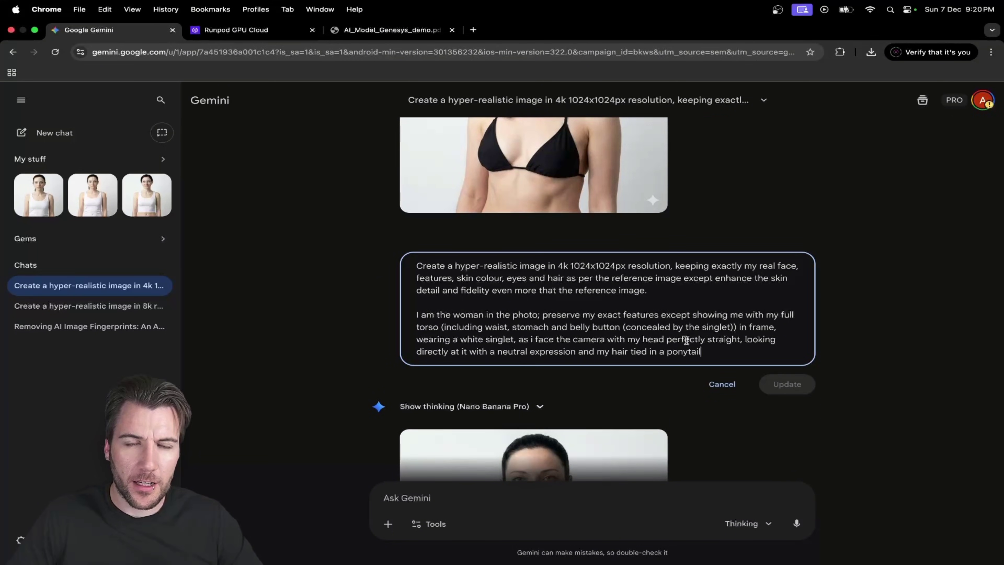
left_click_drag(721, 349, 745, 313)
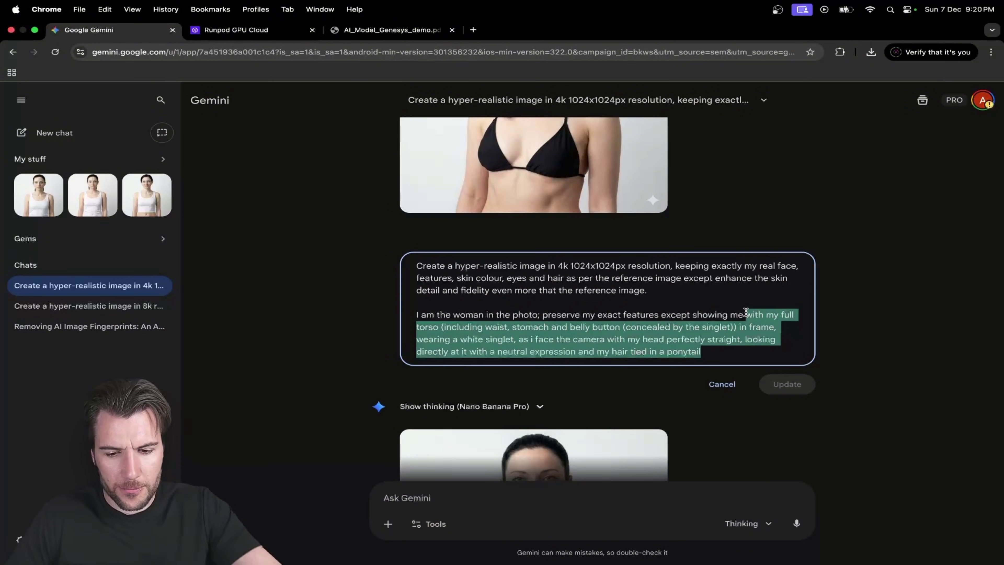
key("BackSpace")
key("super+v")
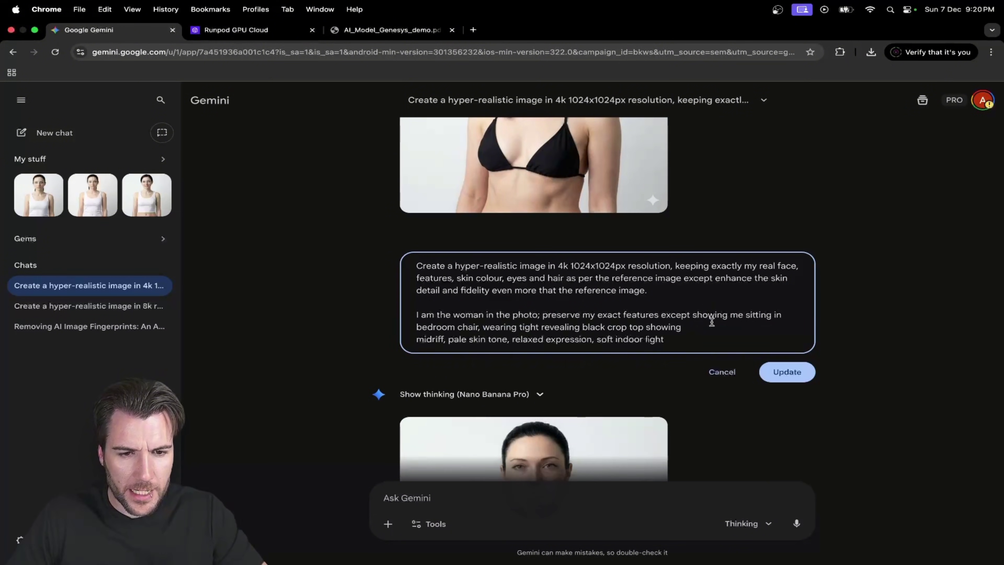
left_click(745, 314, "shift")
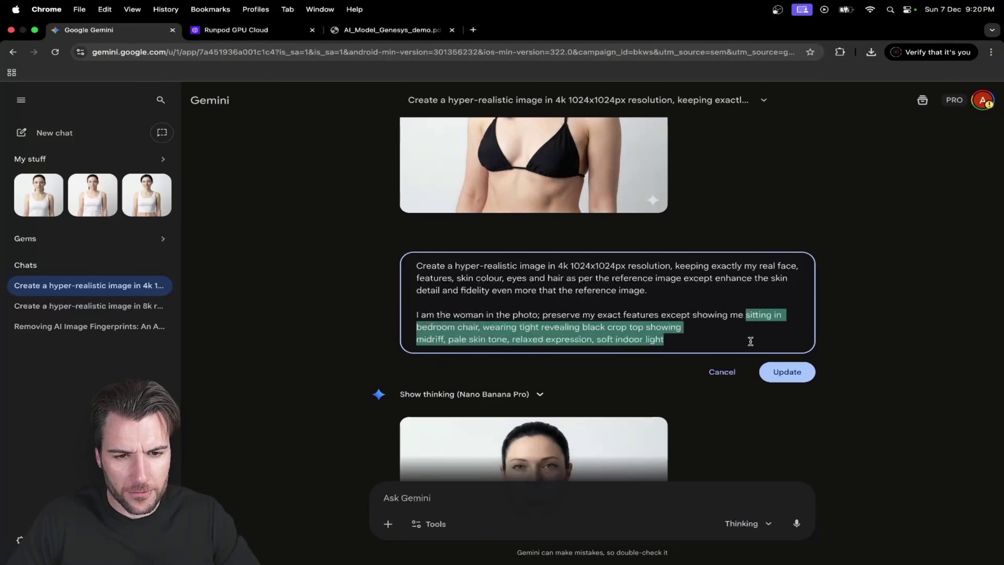
left_click(668, 333)
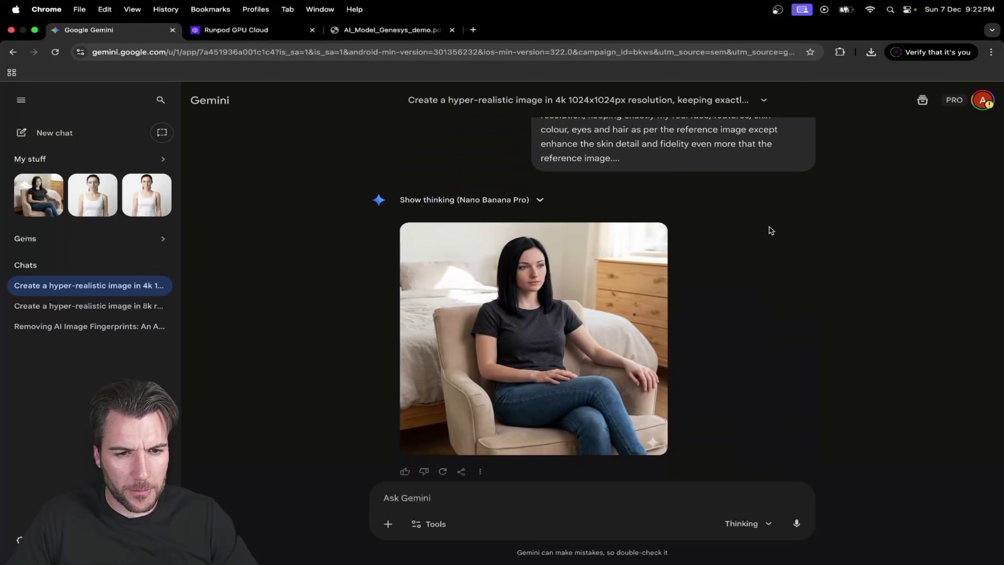
scroll(771, 231, "up", 3)
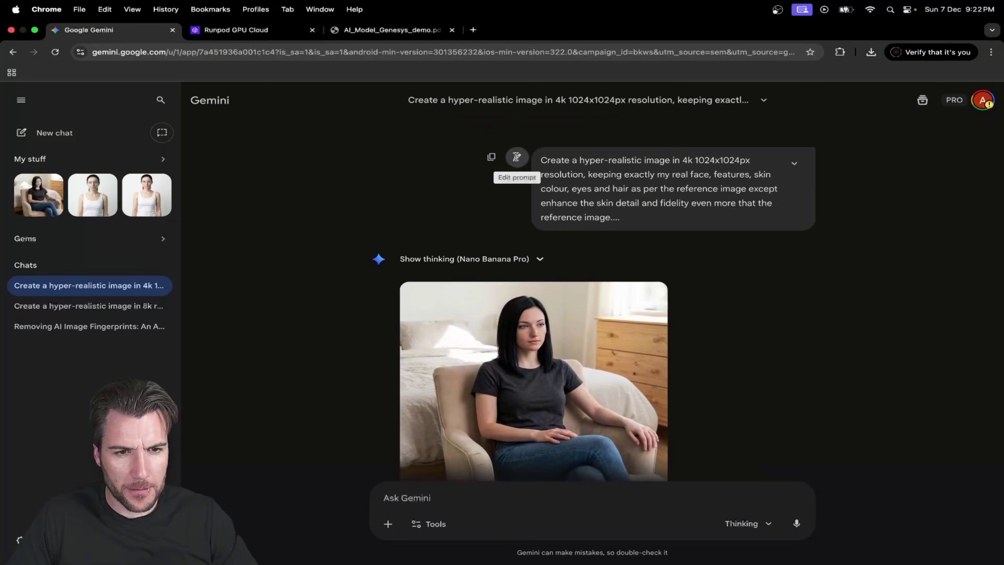
left_click(513, 157)
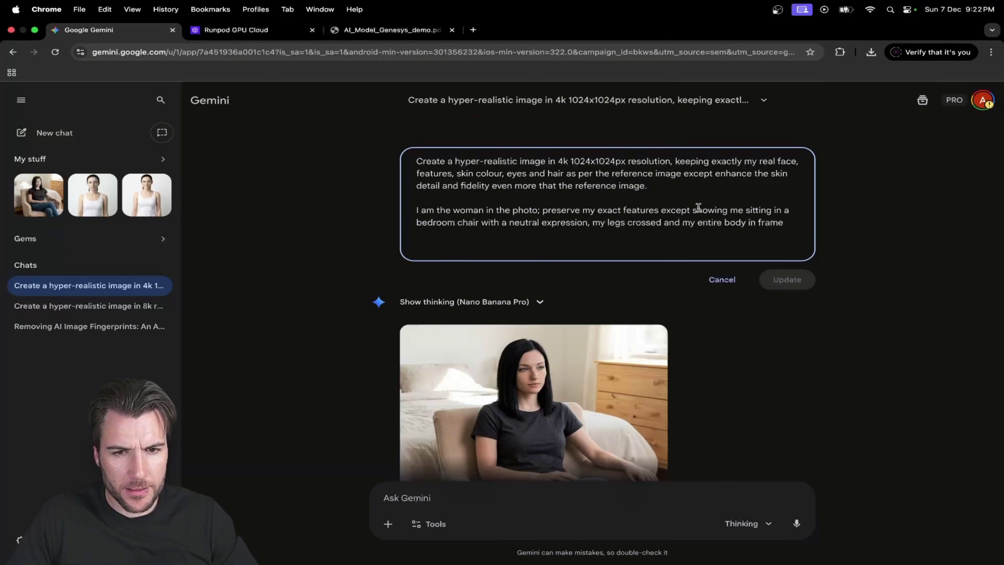
left_click_drag(692, 210, 786, 224)
left_click(760, 223)
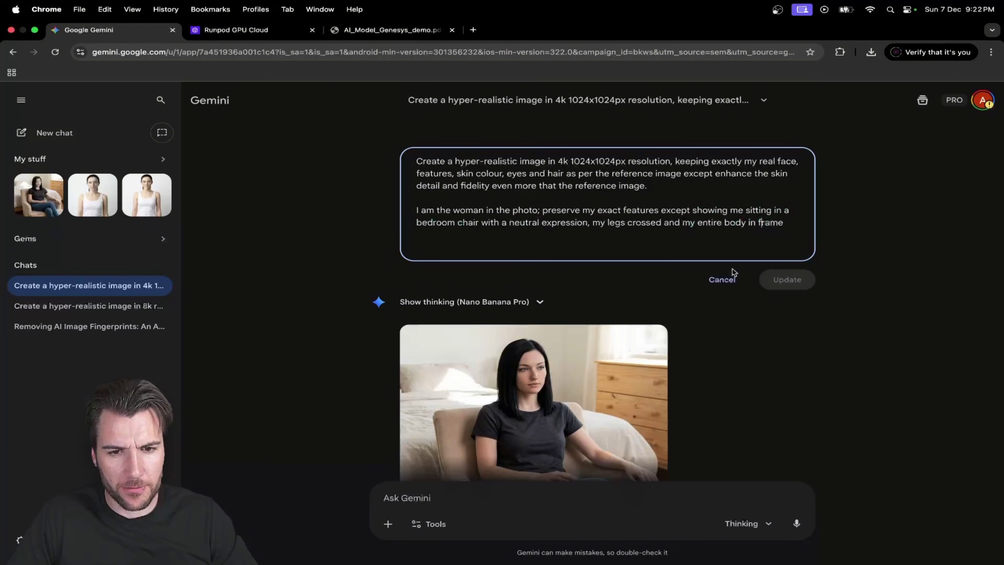
left_click(721, 280)
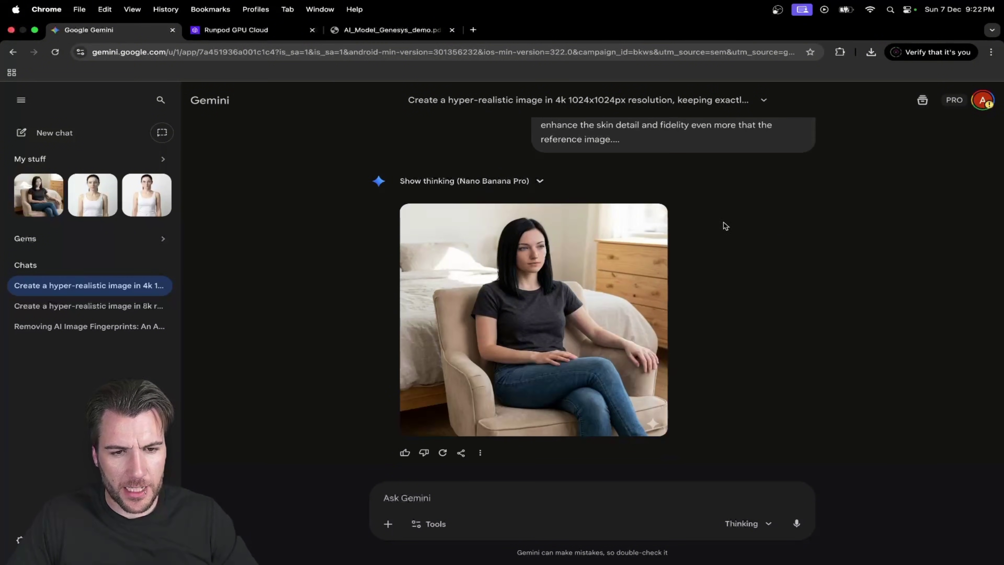
scroll(724, 223, "up", 3)
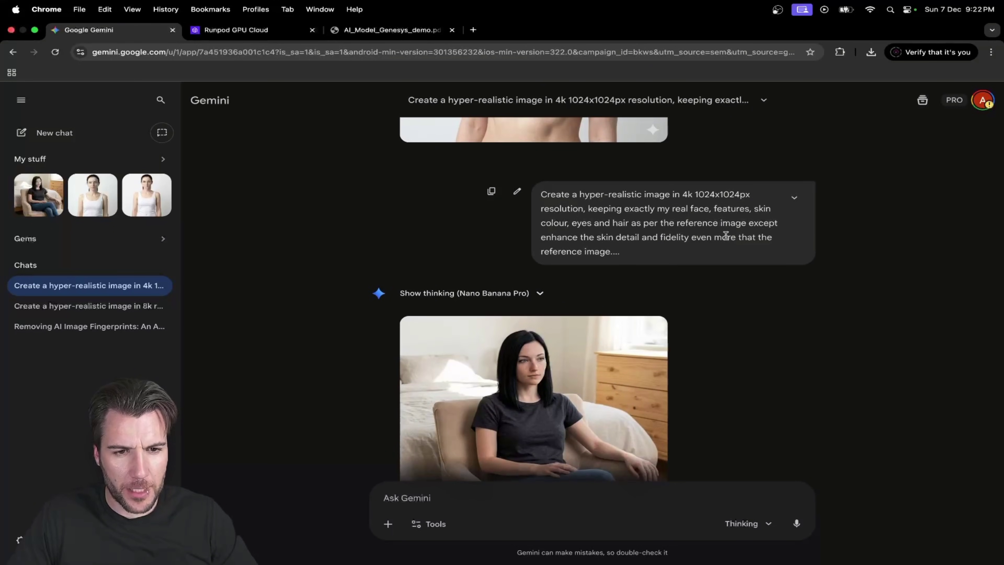
left_click(517, 191)
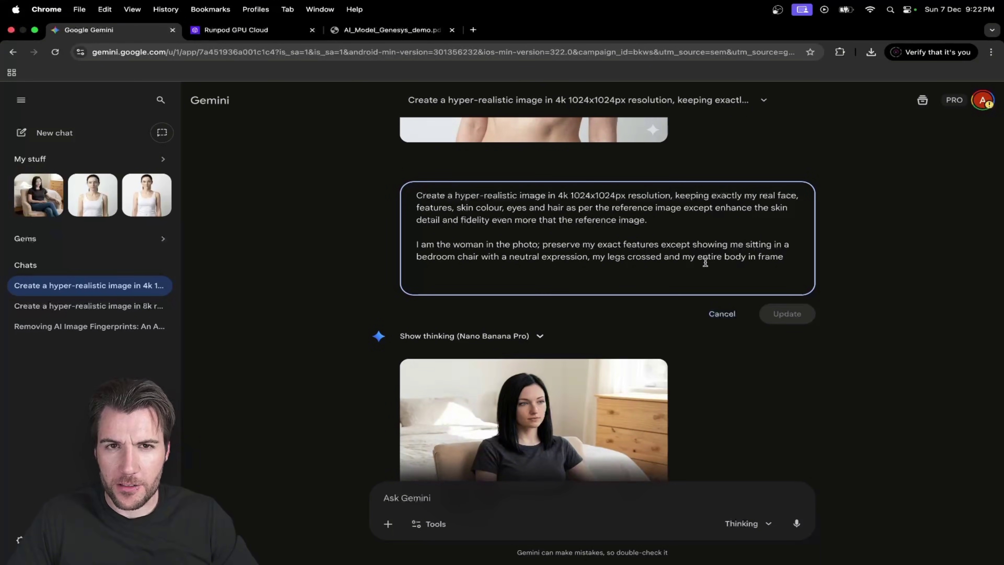
scroll(705, 262, "down", 2)
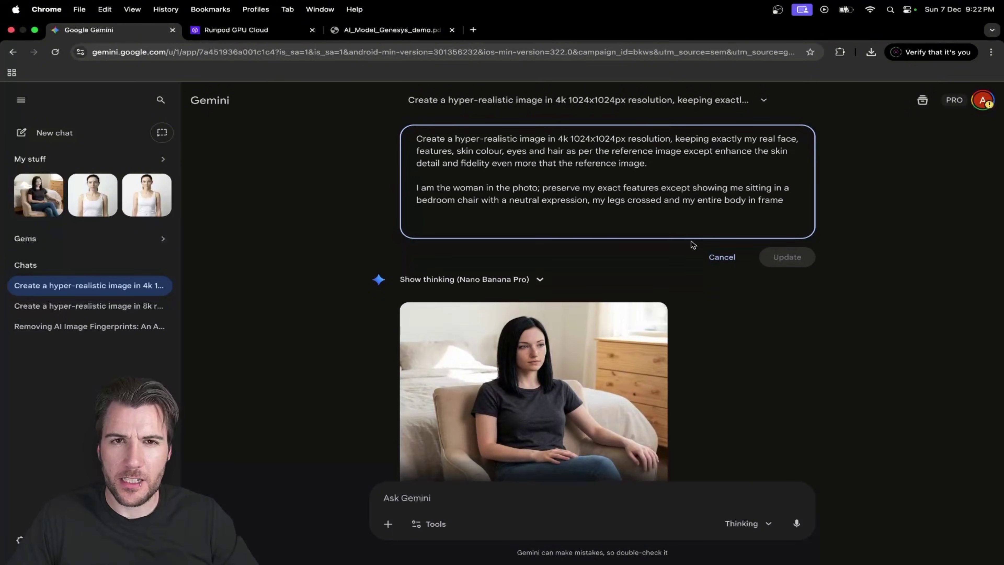
left_click(721, 257)
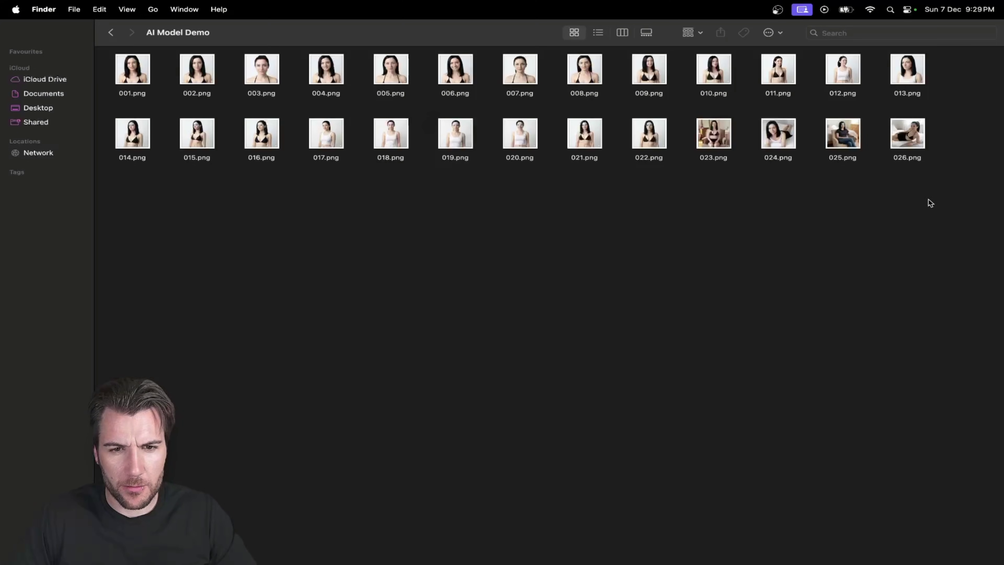
Inspect 023.png and 026.png, then switch the AI Model Demo folder to Gallery view.
left_click_drag(919, 198, 728, 123)
left_click(717, 255)
left_click(720, 135)
left_click(916, 140)
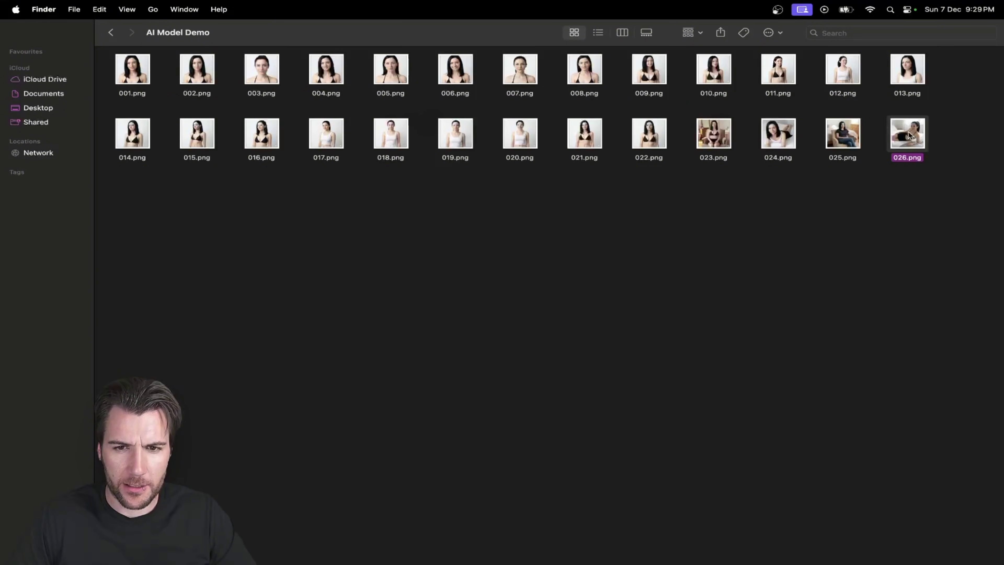
left_click(907, 191)
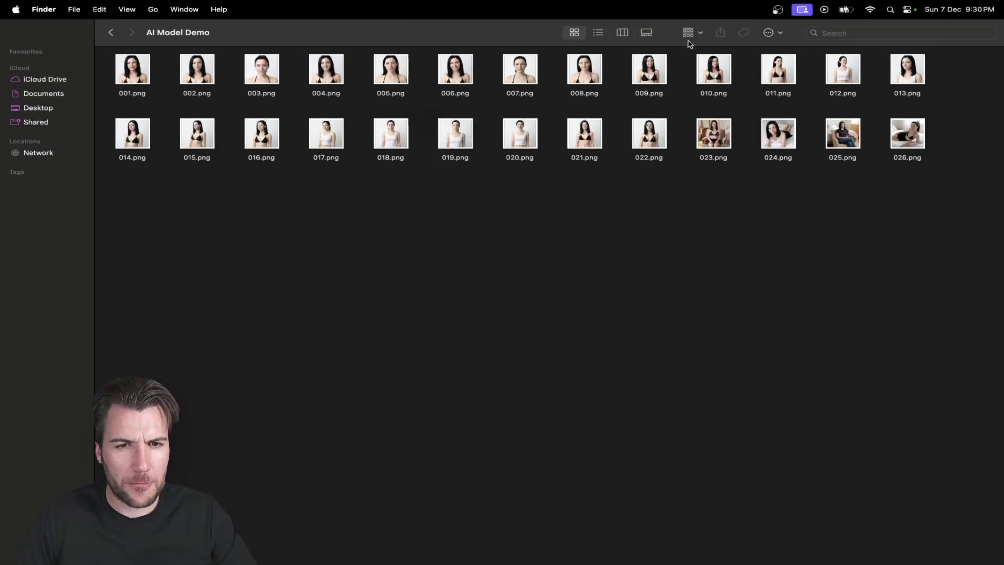
left_click(646, 33)
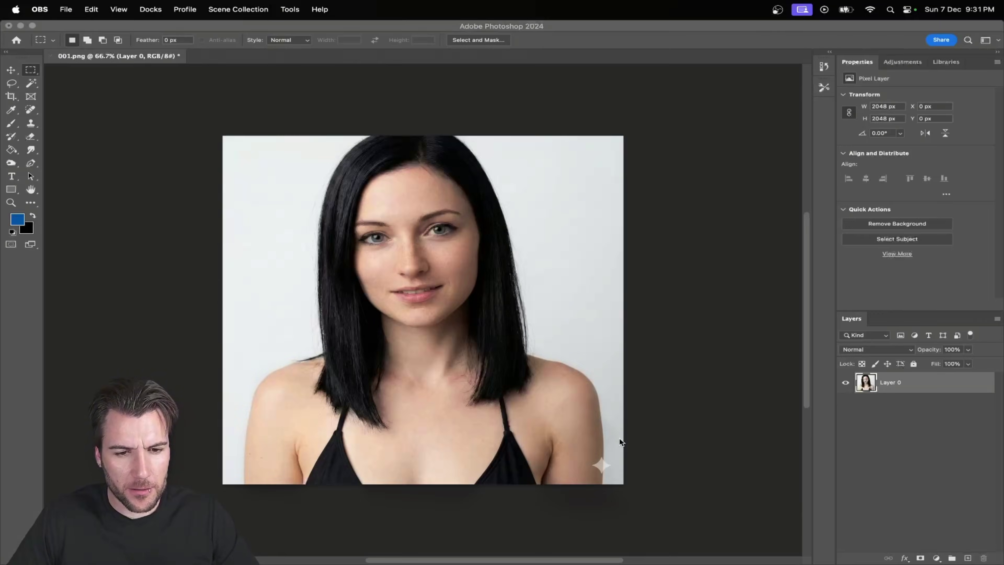
Remove the bottom-right sparkle watermark with a 'background' Generative Fill and merge the layers.
left_click(28, 73)
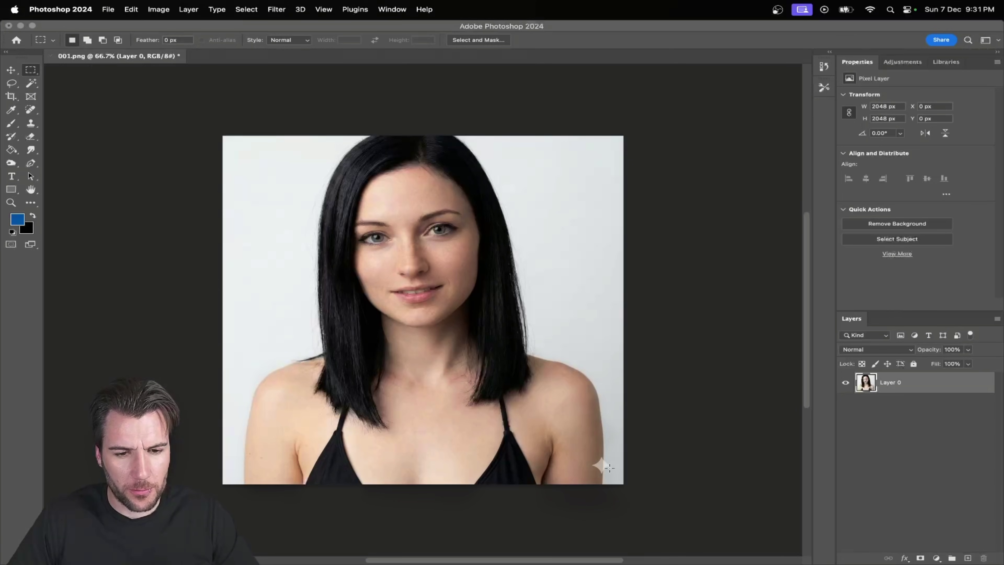
left_click_drag(583, 452, 617, 481)
right_click(599, 465)
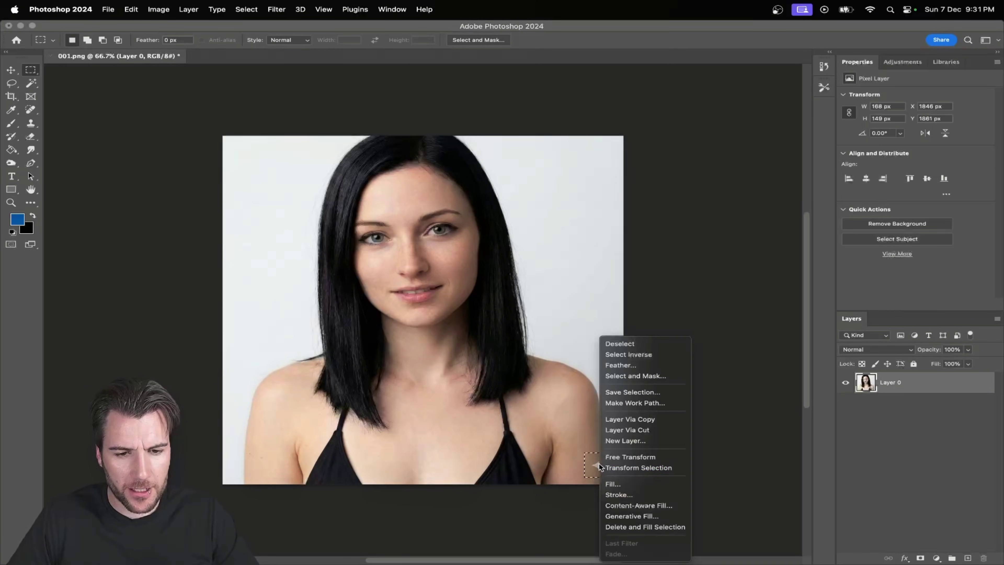
left_click(645, 515)
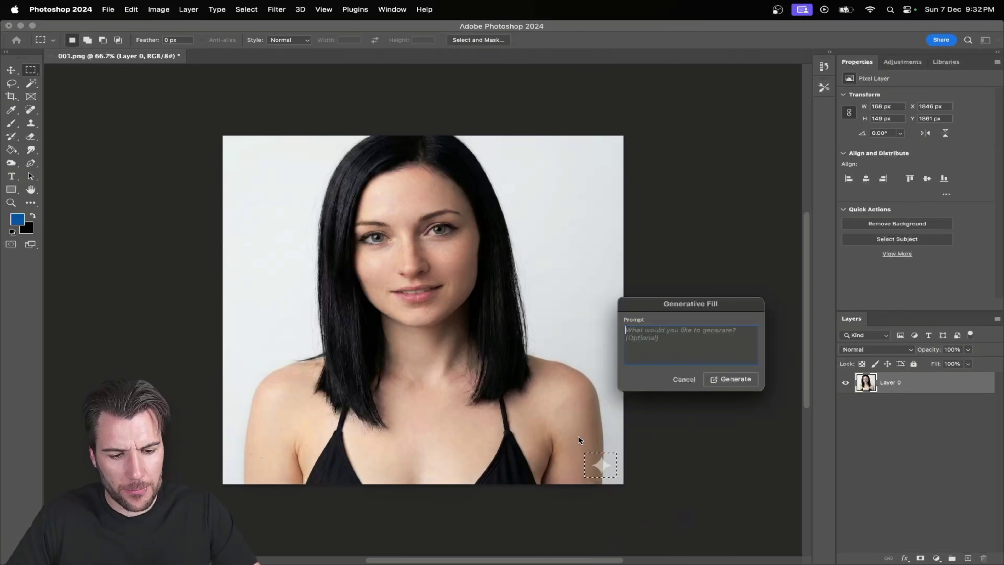
type("background")
key("Return")
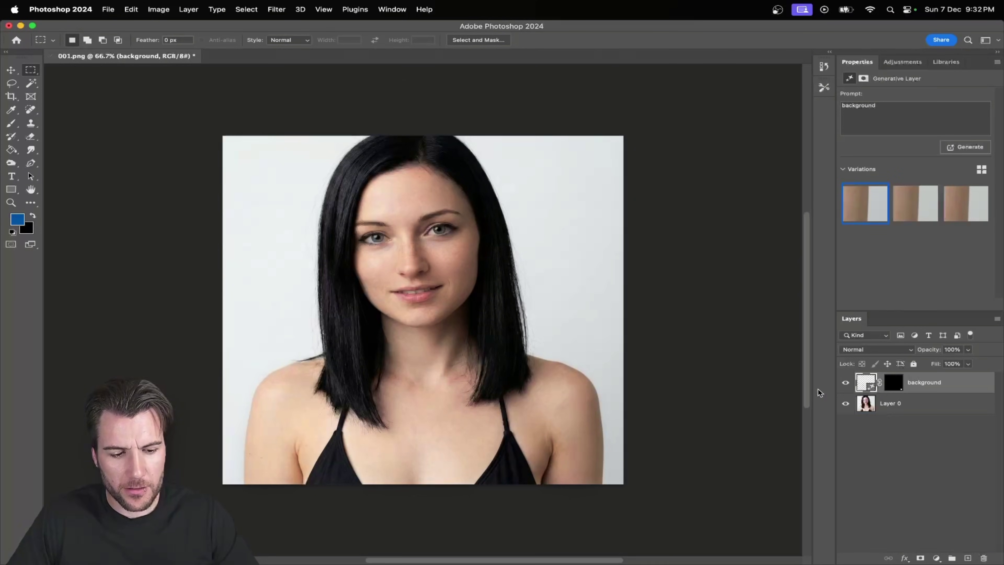
left_click(921, 401, "shift")
right_click(909, 403)
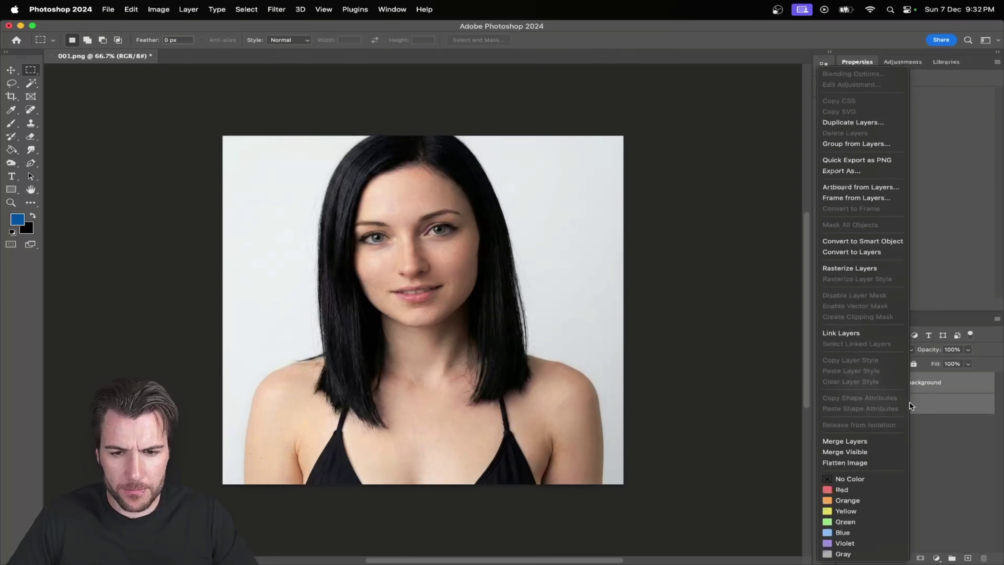
left_click(845, 440)
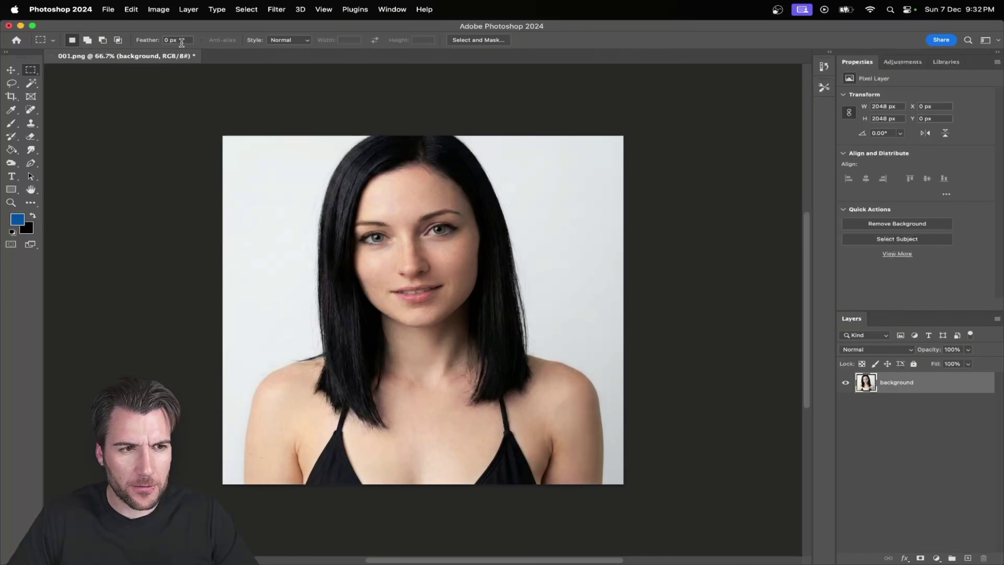
Resize 001.png to 1024×1024 pixels at 300 resolution via Image Size.
left_click(158, 9)
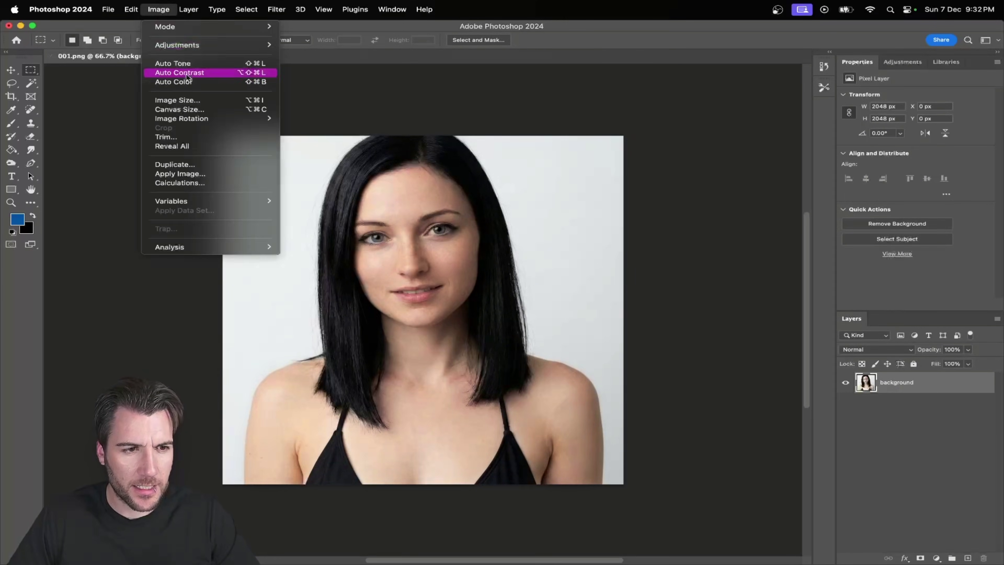
left_click(167, 99)
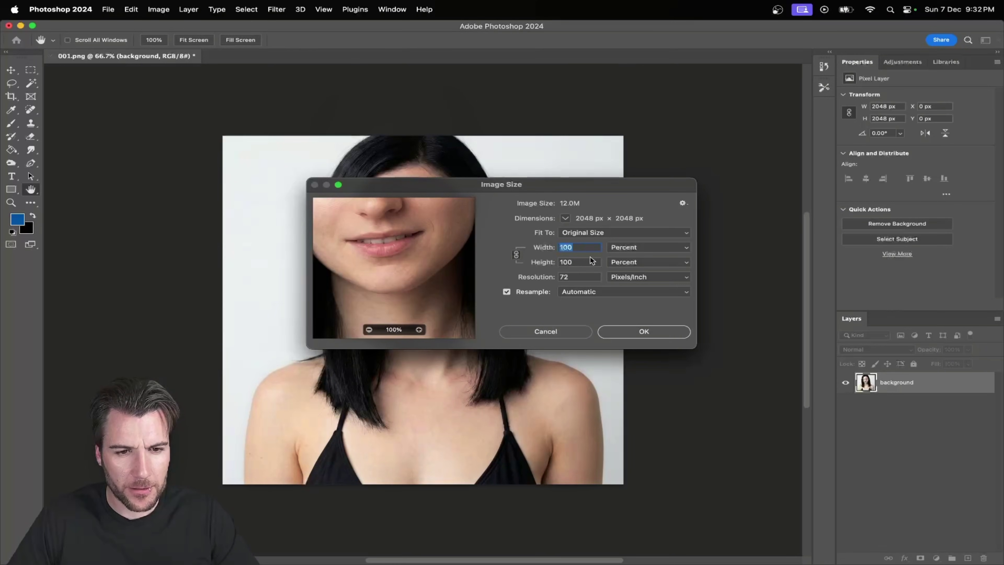
double_click(571, 277)
type("300")
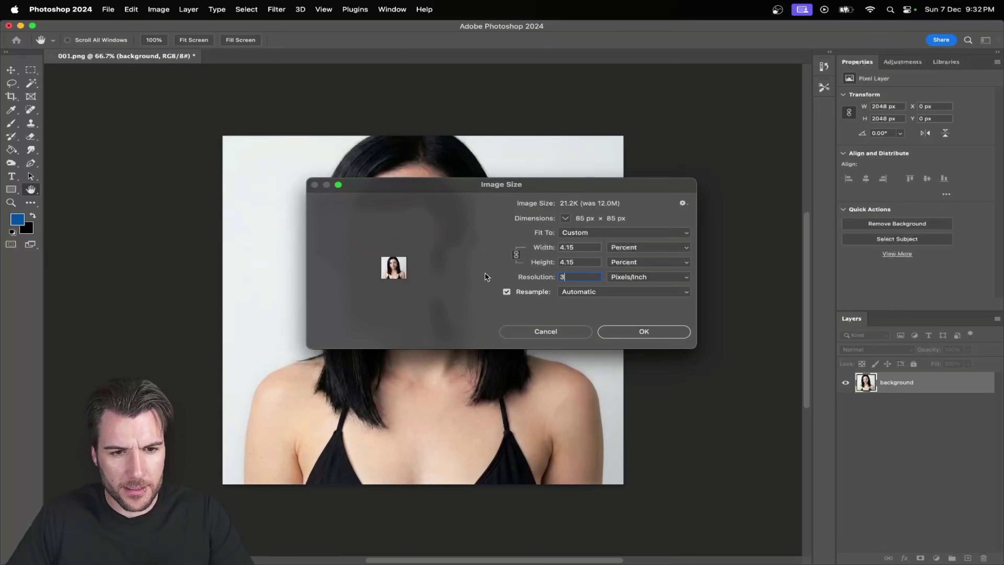
left_click(641, 248)
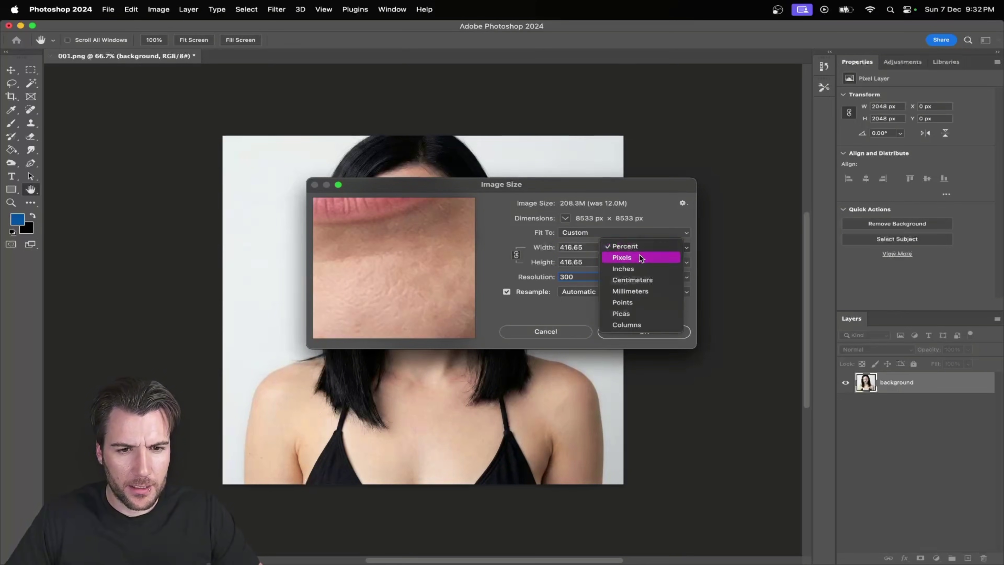
left_click(624, 257)
type("1")
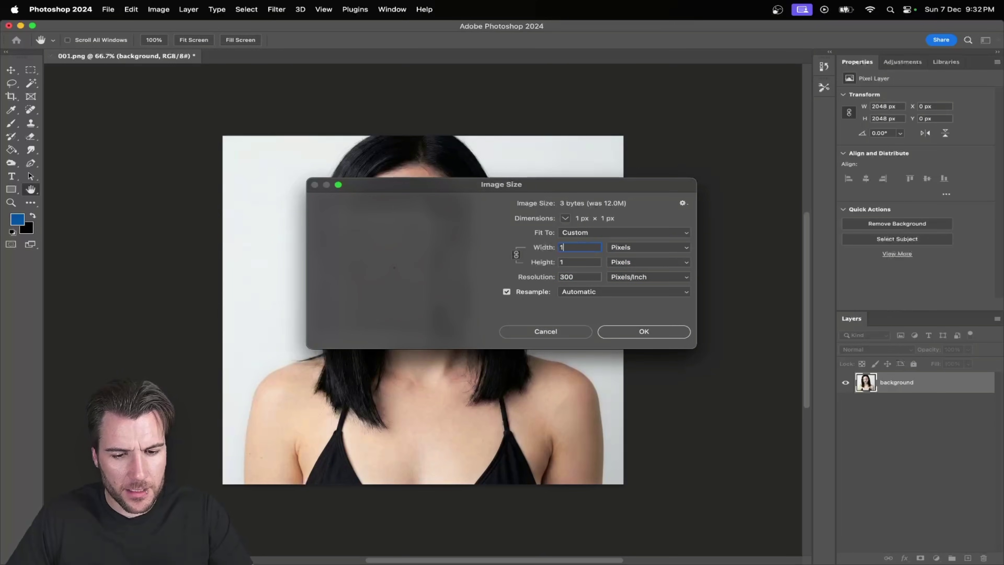
type("024")
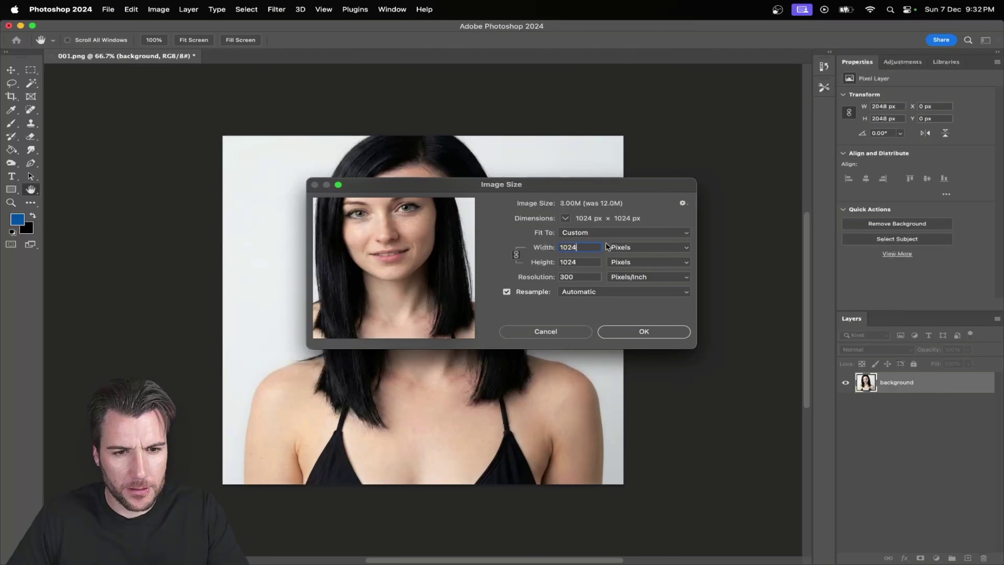
left_click(656, 333)
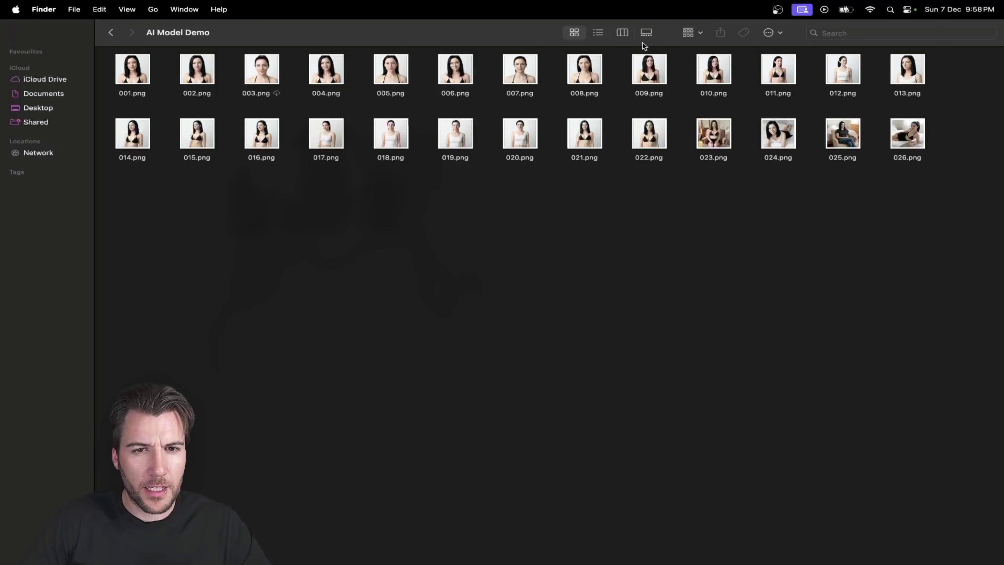
Step through the gallery previews to 026.png checking each is 1024×1024, then return to Gemini.
left_click(646, 32)
key("Right")
key("Right")
key("Right")
key("Right")
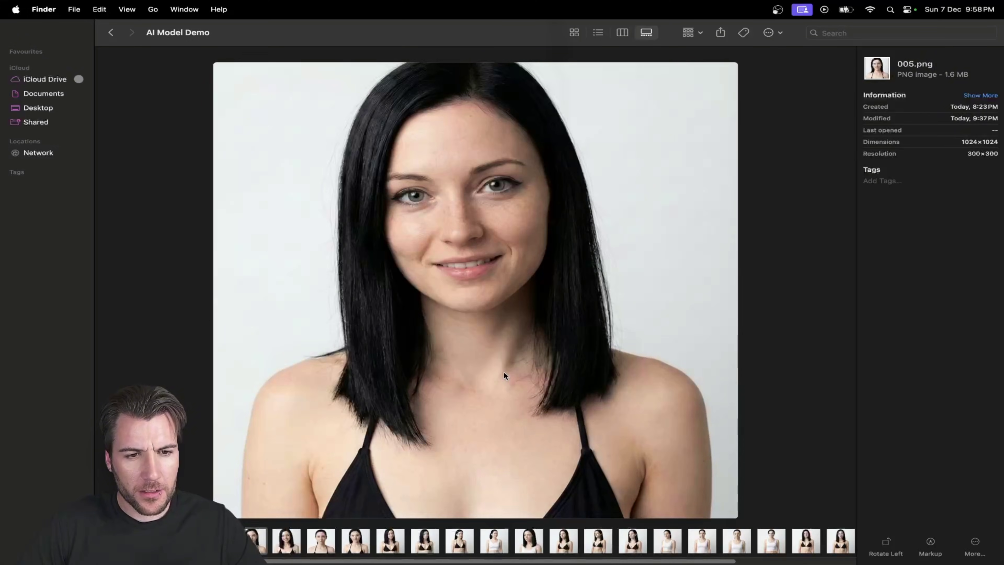
key("Right")
key("Right")
key("Right")
key("Right")
key("Right")
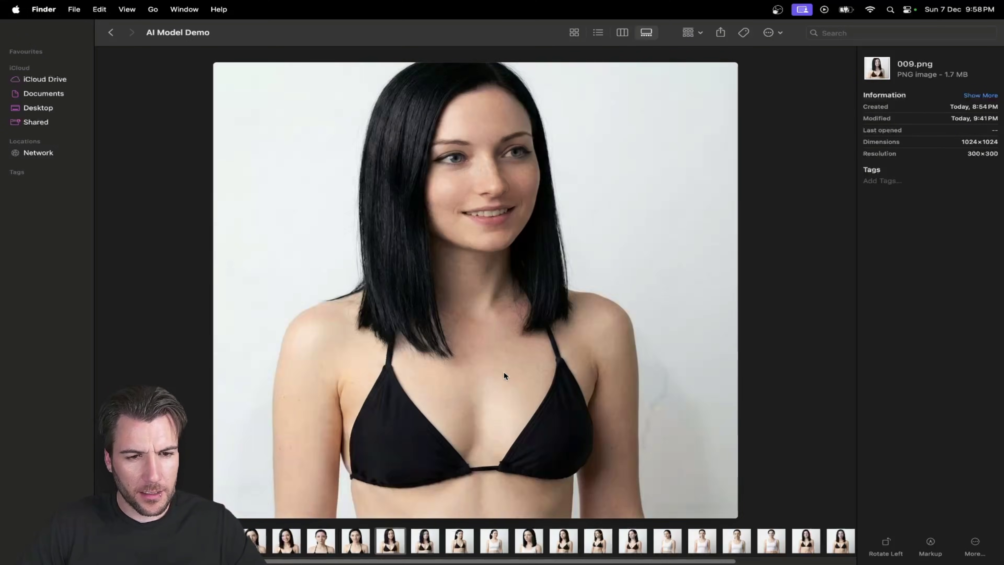
key("Right")
key("Right")
key("Right")
key("Right")
key("Right")
key("Right")
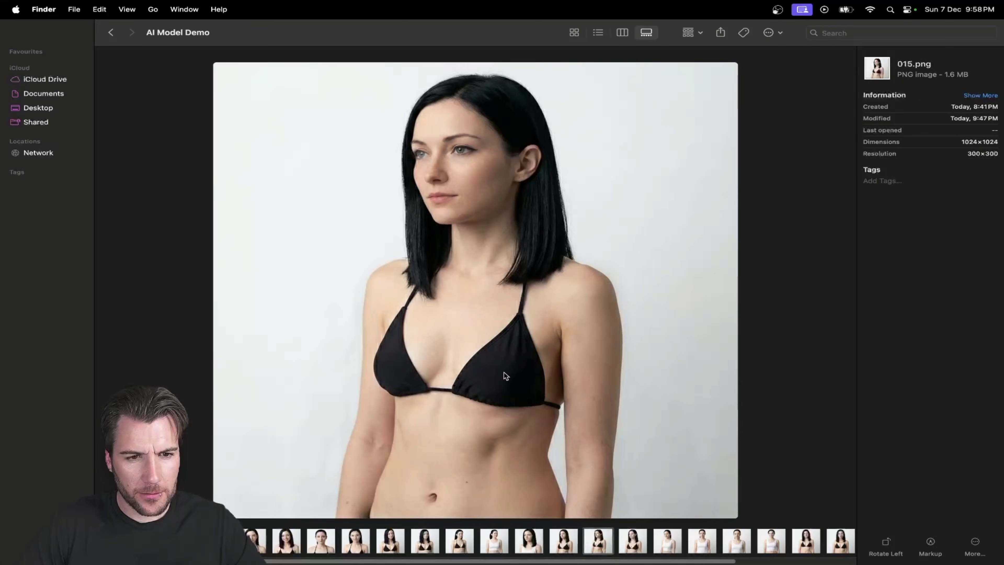
key("Right")
key("Right")
key("Right")
key("Right")
key("Right")
key("Right")
key("Right")
key("Right")
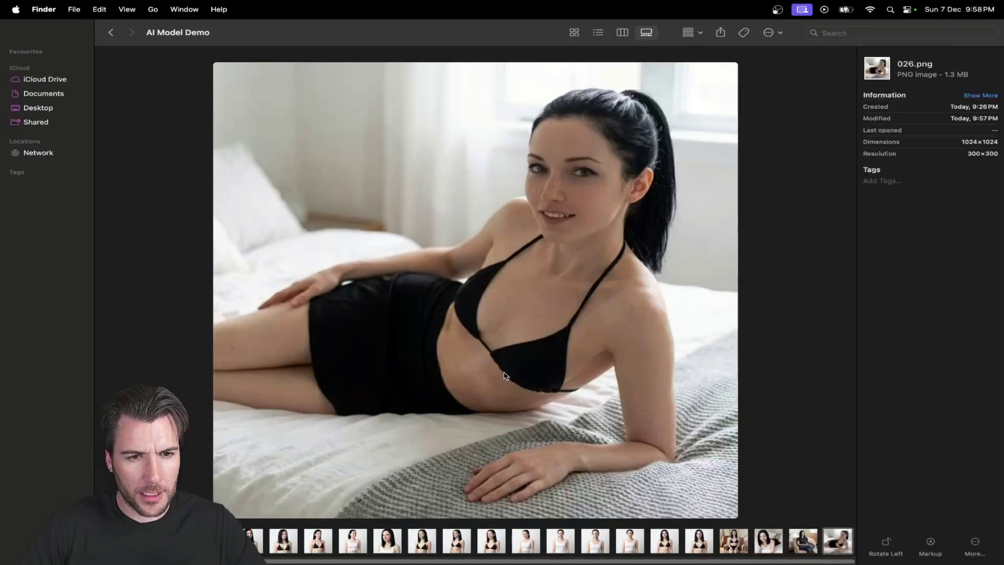
key("super+Tab")
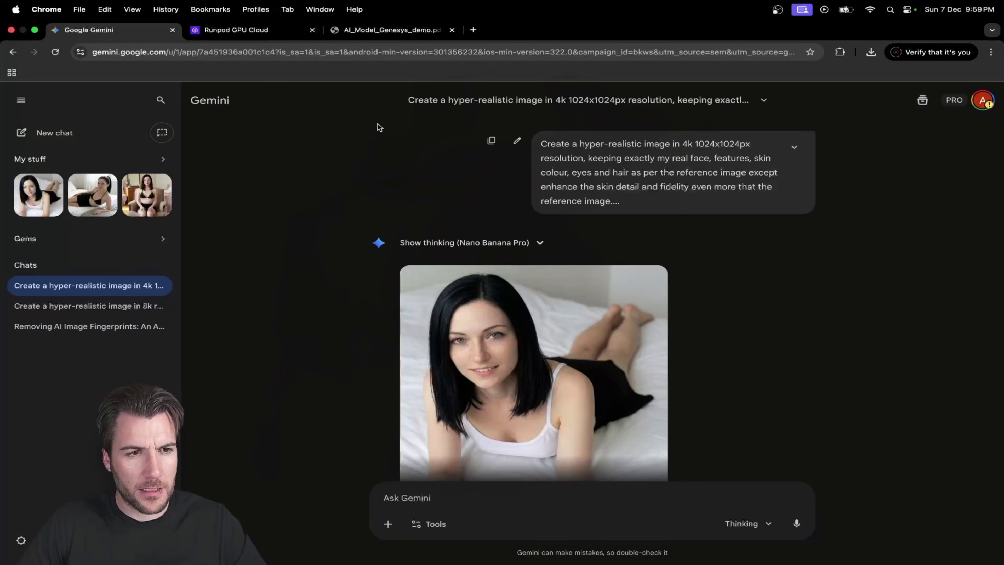